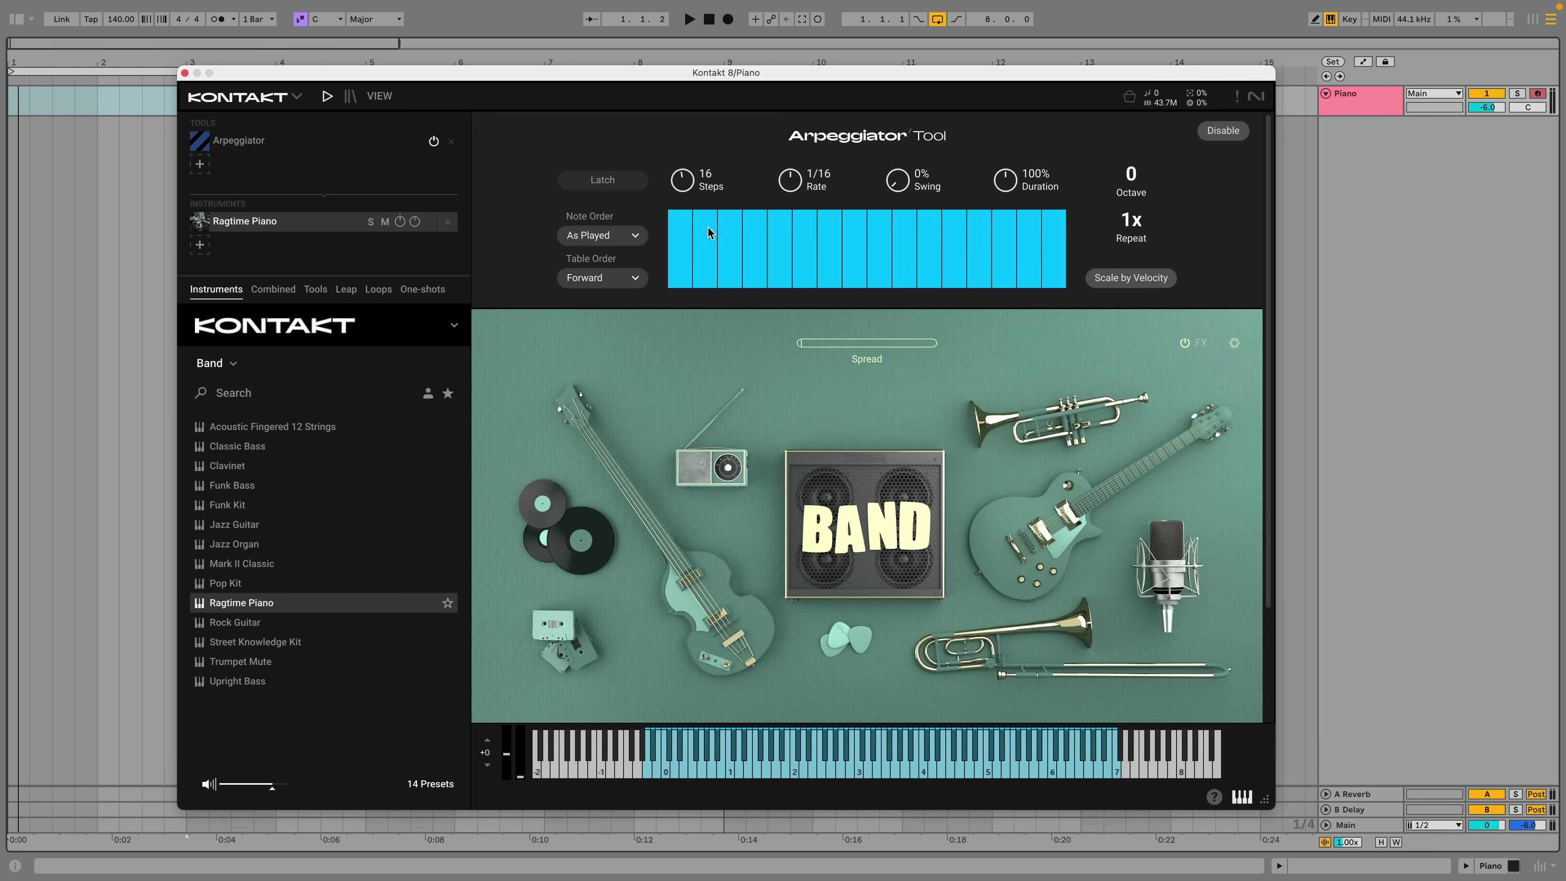
Step: Draw varied velocities across the Ragtime Piano arpeggiator's step table, lowering steps 2 to 4
{"action": "mouse_move", "coordinate": [708, 231]}
{"action": "left_mouse_down"}
{"action": "mouse_move", "coordinate": [757, 267]}
{"action": "mouse_move", "coordinate": [808, 229]}
{"action": "mouse_move", "coordinate": [855, 268]}
{"action": "mouse_move", "coordinate": [890, 259]}
{"action": "mouse_move", "coordinate": [907, 230]}
{"action": "mouse_move", "coordinate": [957, 262]}
{"action": "mouse_move", "coordinate": [1008, 246]}
{"action": "mouse_move", "coordinate": [1005, 230]}
{"action": "mouse_move", "coordinate": [1058, 273]}
{"action": "left_mouse_up"}
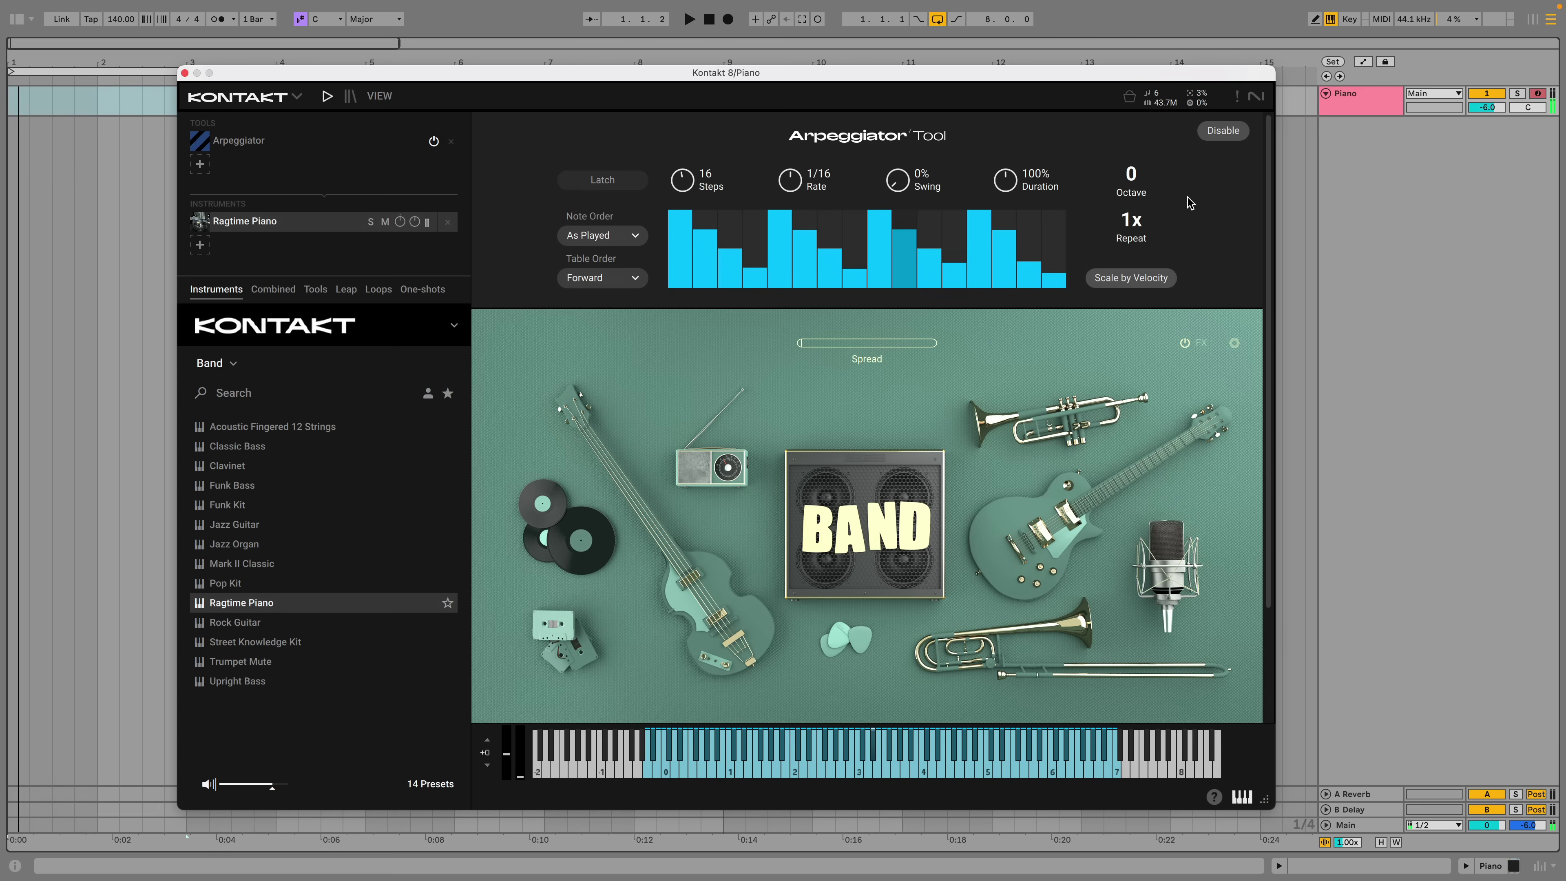
Step: On the Bass track's Analog Dreams, set the arpeggiator Octave to +1 and Repeat to 2x
{"action": "key", "text": "Down"}
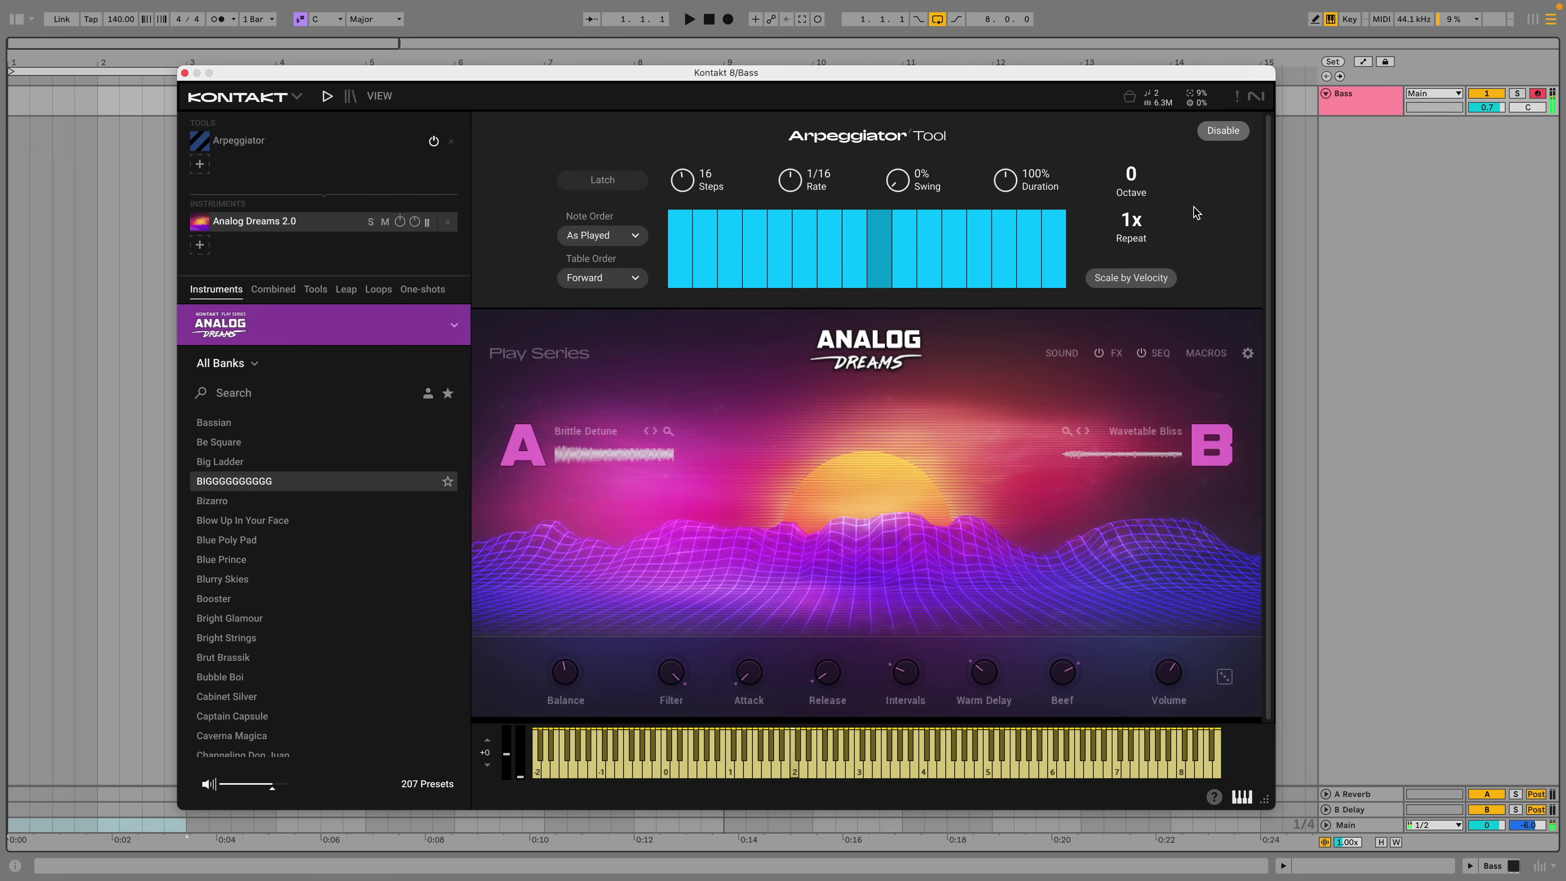
{"action": "scroll", "coordinate": [1133, 174], "scroll_direction": "up", "scroll_amount": 1}
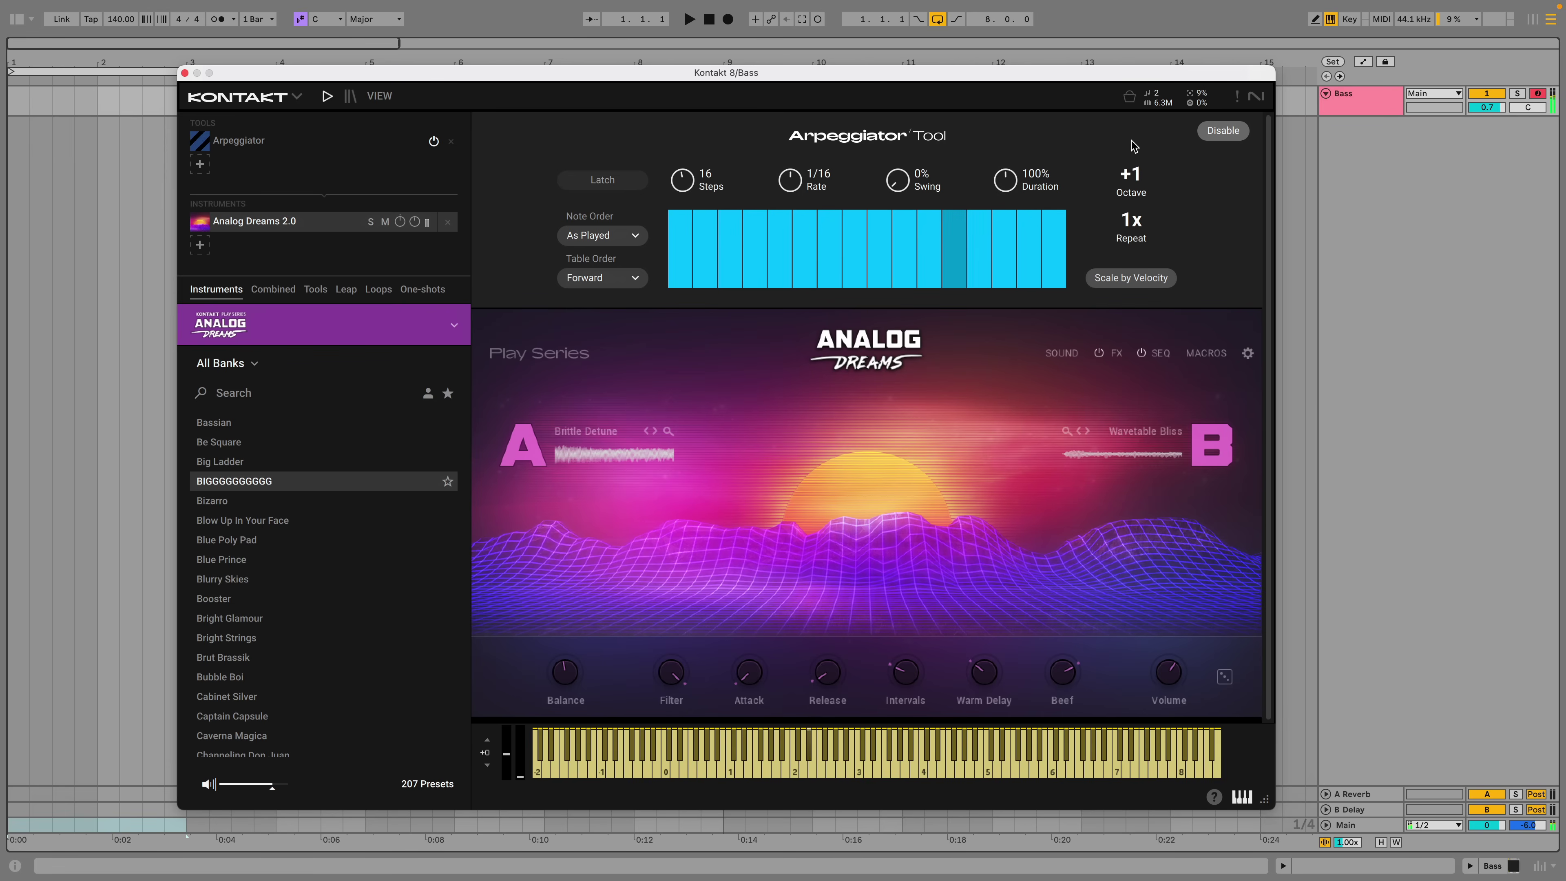
{"action": "scroll", "coordinate": [1137, 180], "scroll_direction": "up", "scroll_amount": 1}
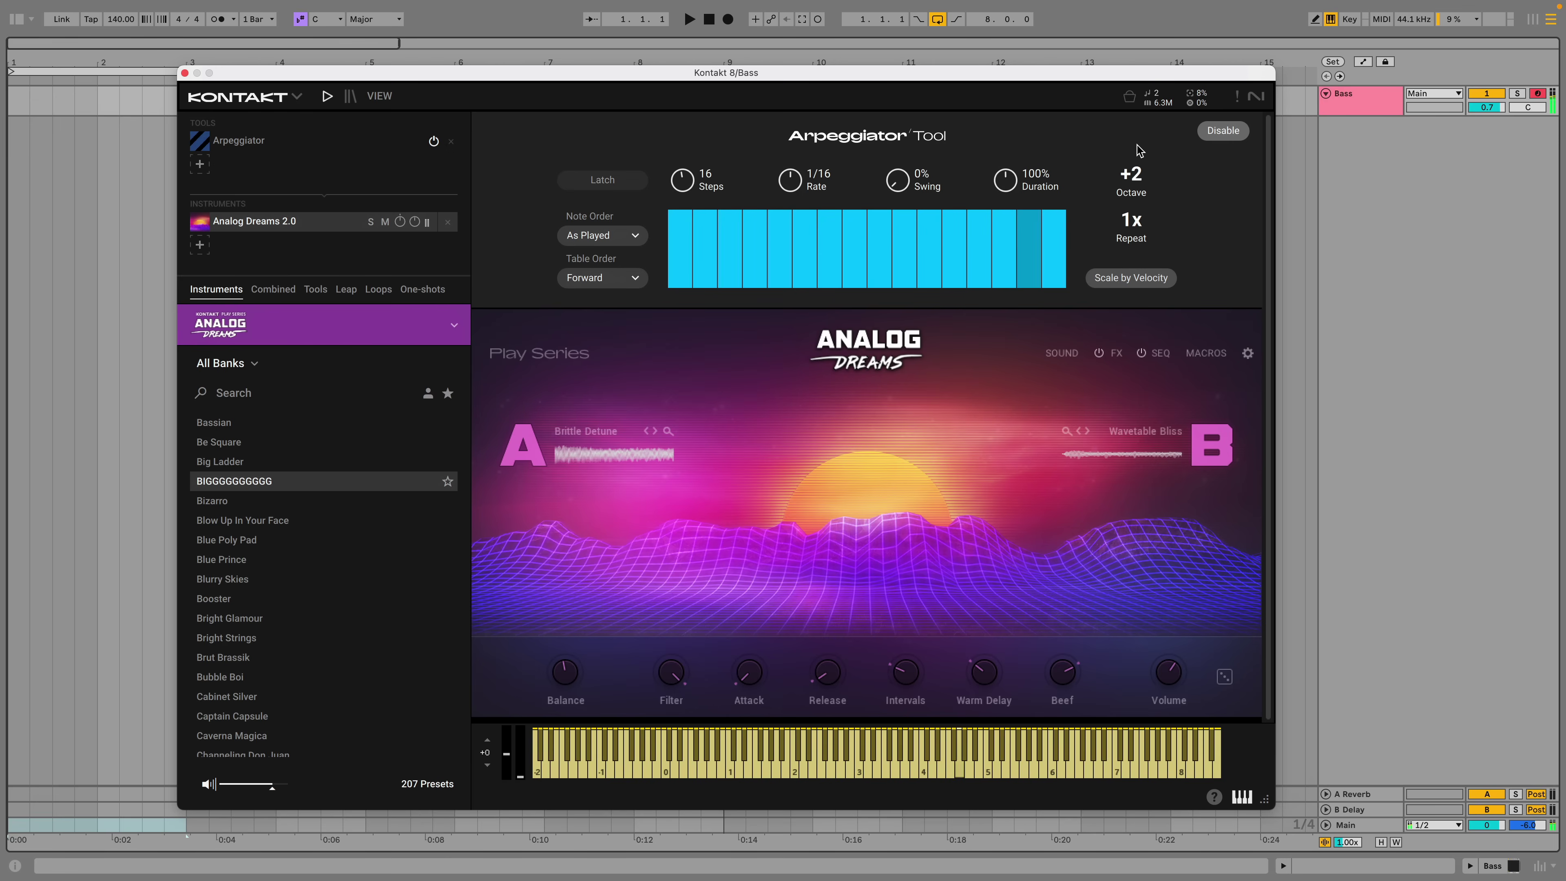
{"action": "scroll", "coordinate": [1138, 178], "scroll_direction": "up", "scroll_amount": 1}
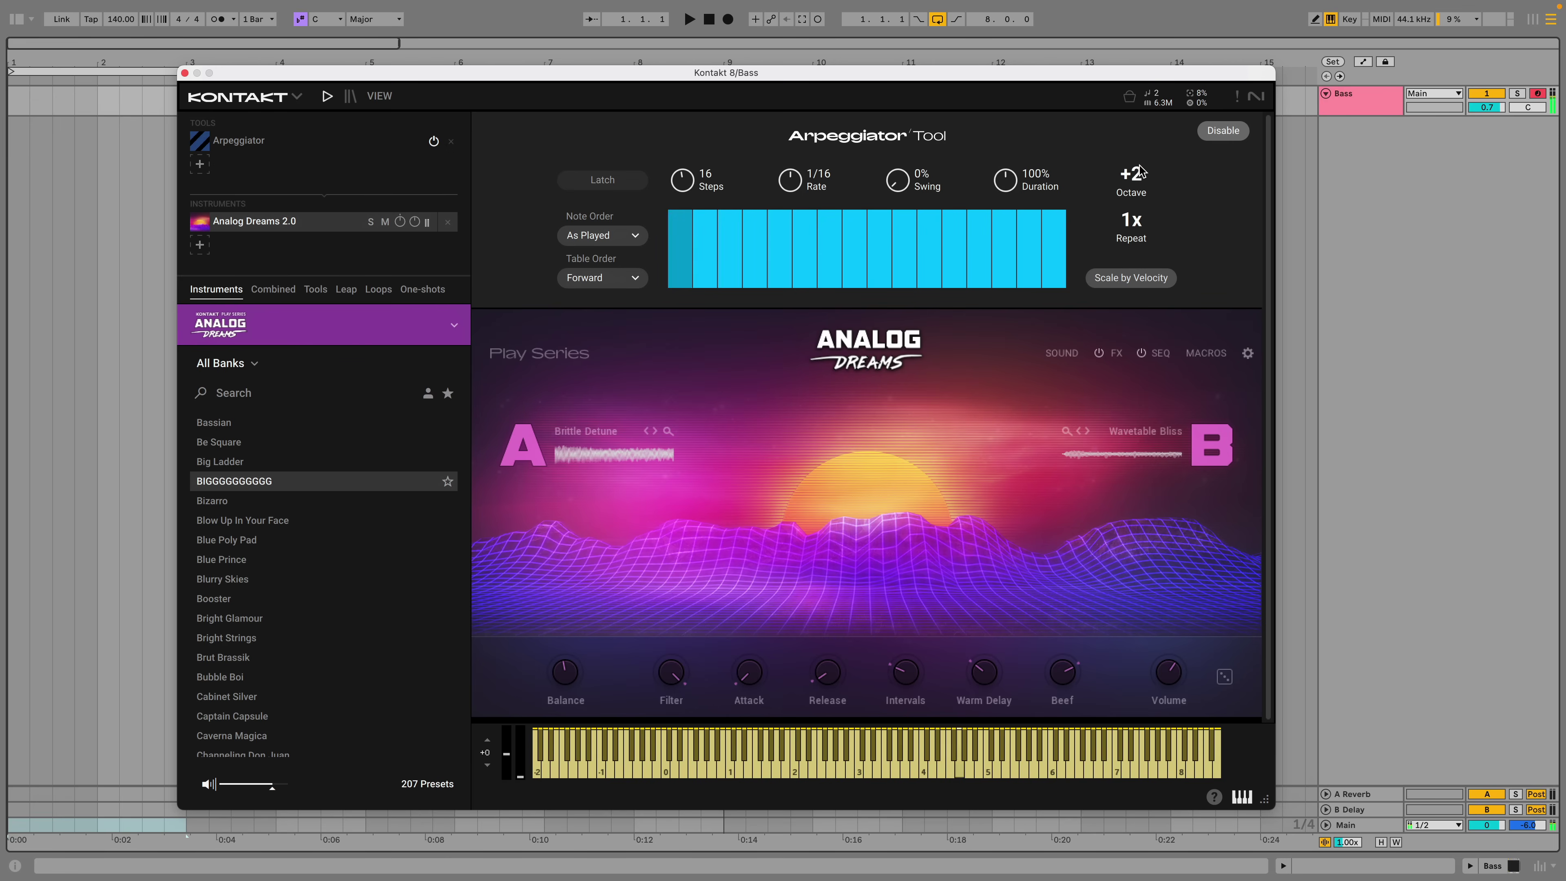
{"action": "scroll", "coordinate": [1144, 148], "scroll_direction": "up", "scroll_amount": 1}
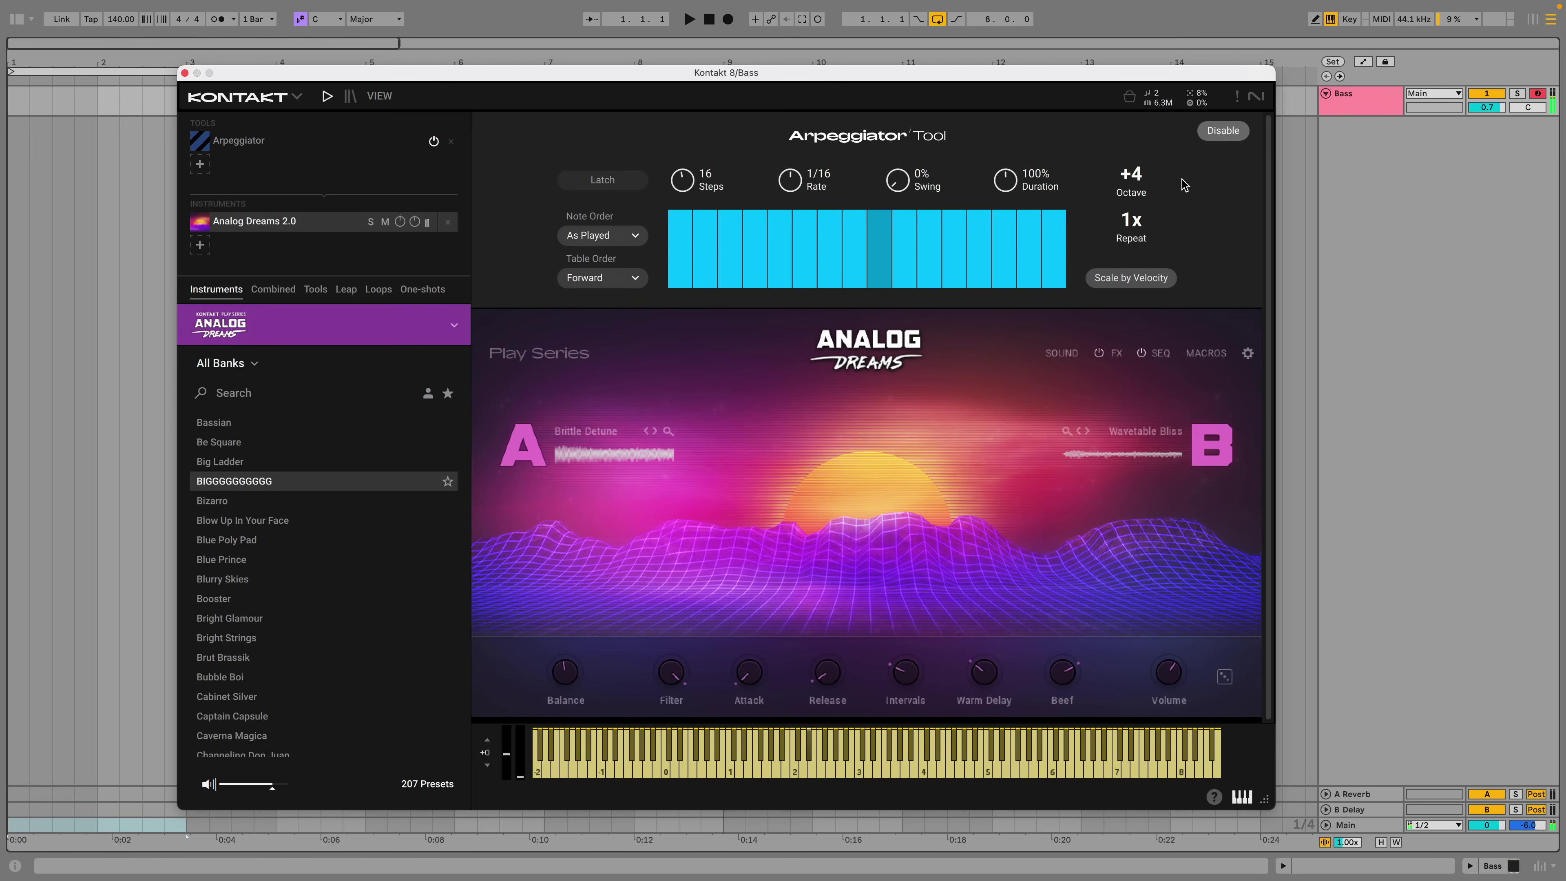
{"action": "left_click_drag", "start_coordinate": [1184, 184], "coordinate": [1212, 221]}
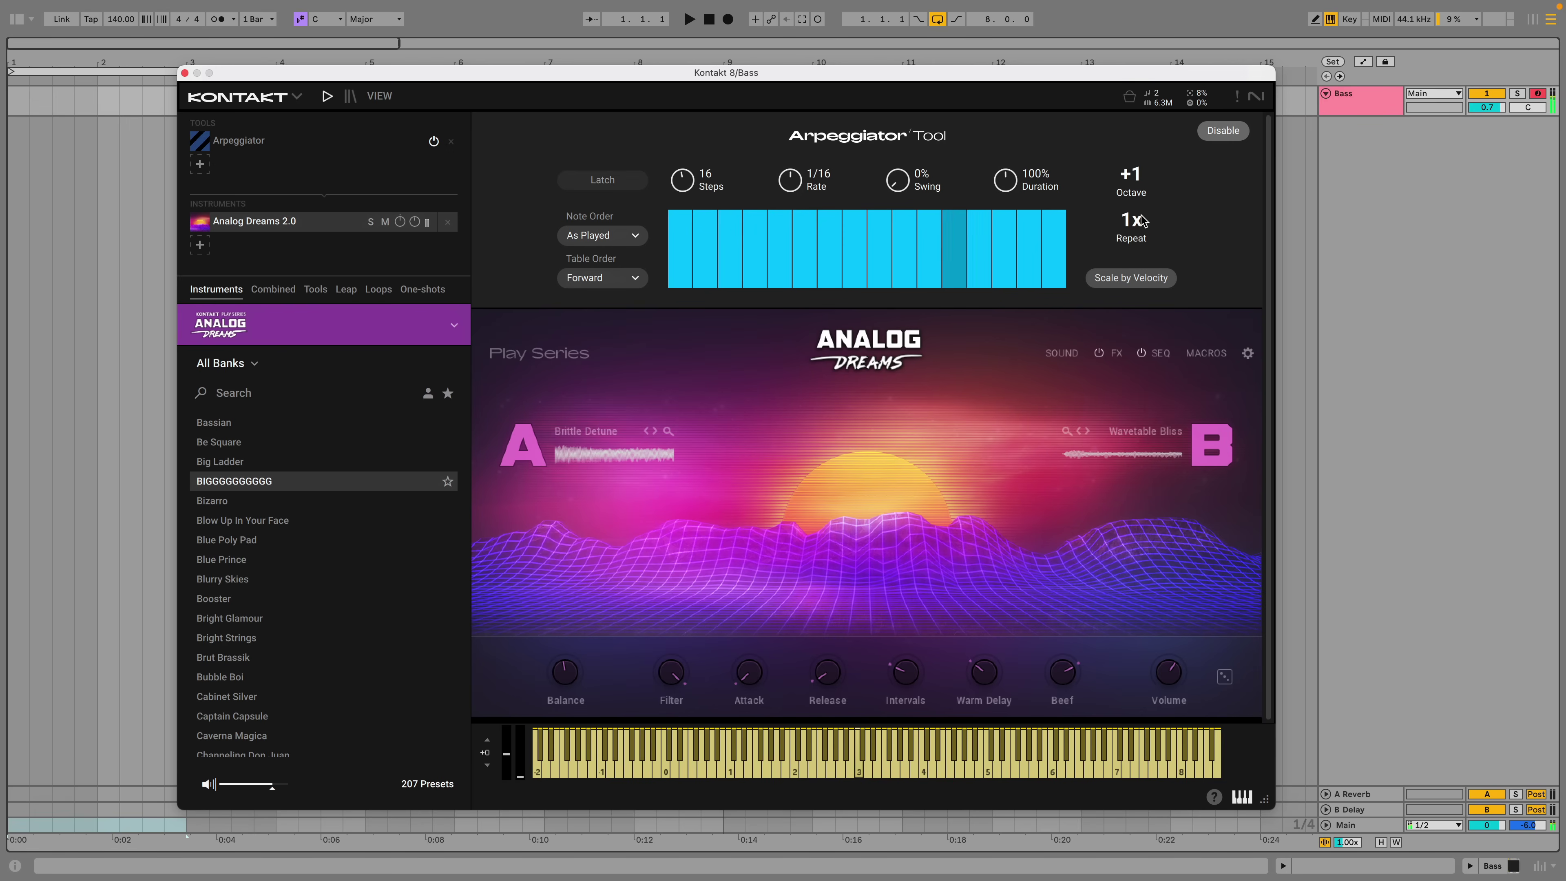
{"action": "left_click_drag", "start_coordinate": [1135, 210], "coordinate": [1204, 209]}
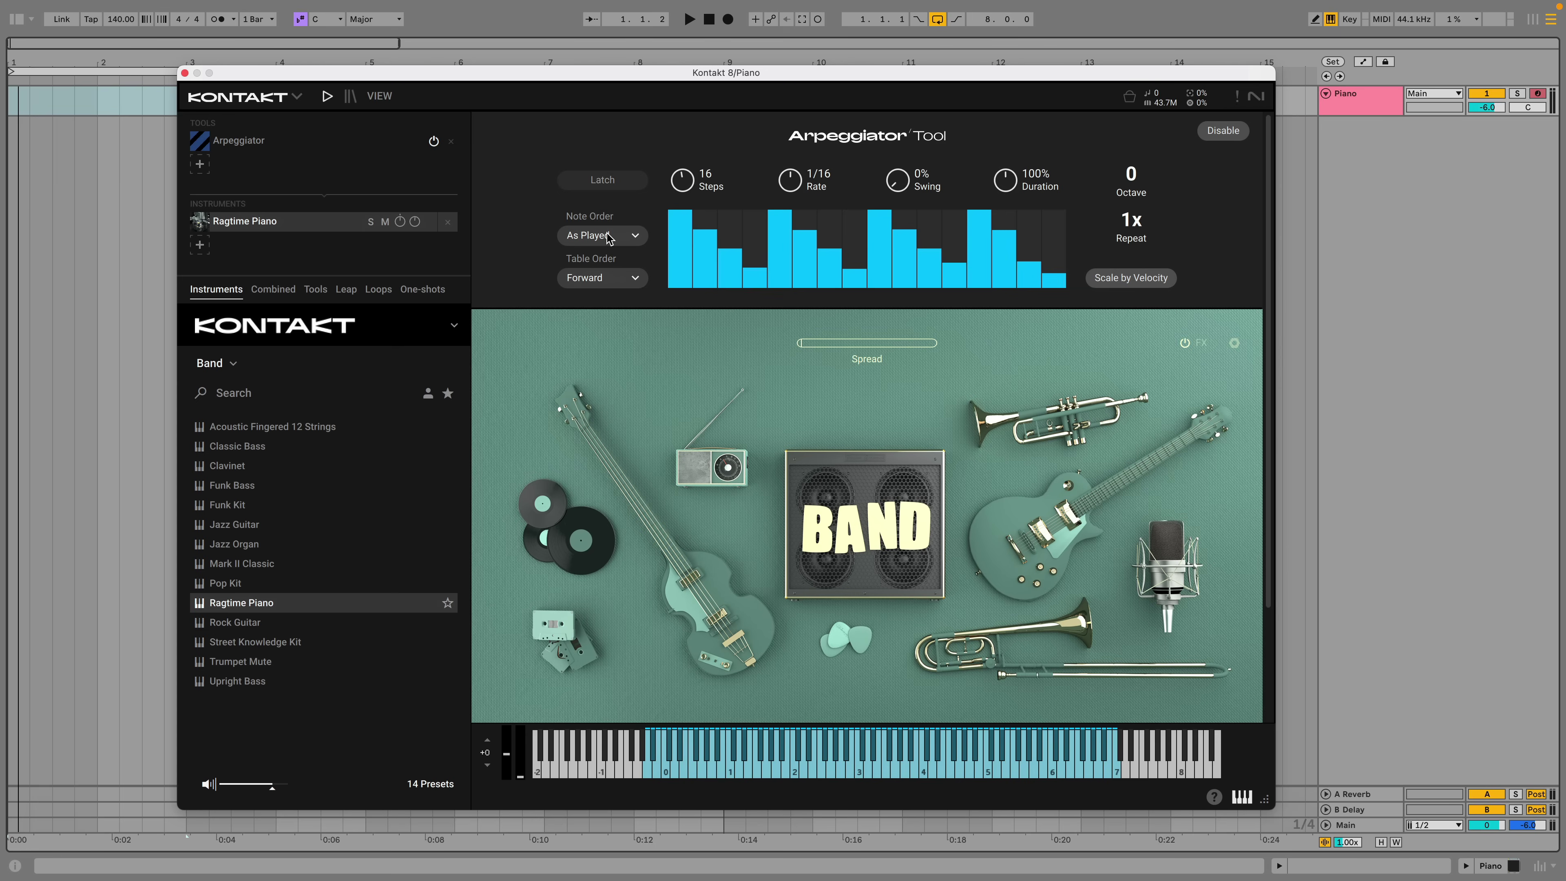
Step: Choose Down-Up for Note Order and Bwd-Fwd for Table Order in the piano arpeggiator
{"action": "left_click", "coordinate": [608, 237]}
{"action": "left_click", "coordinate": [609, 201]}
{"action": "left_click", "coordinate": [607, 281]}
{"action": "left_click", "coordinate": [602, 241]}
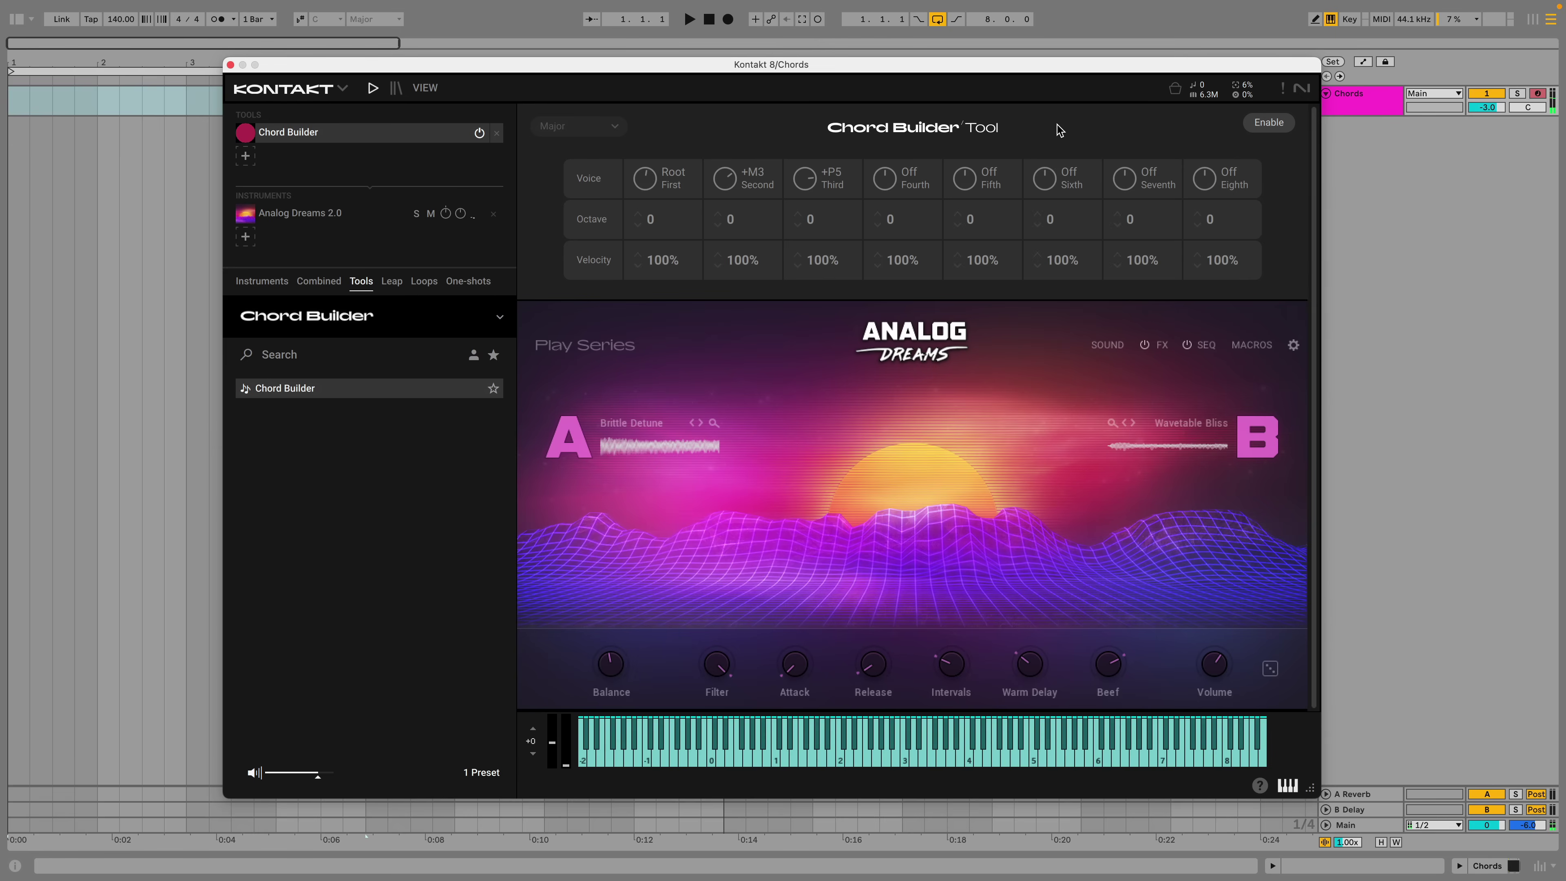
Step: Enable Chord Builder, pick the m7 chord, and raise the second voice to +M3, octave +1
{"action": "left_click", "coordinate": [1258, 122]}
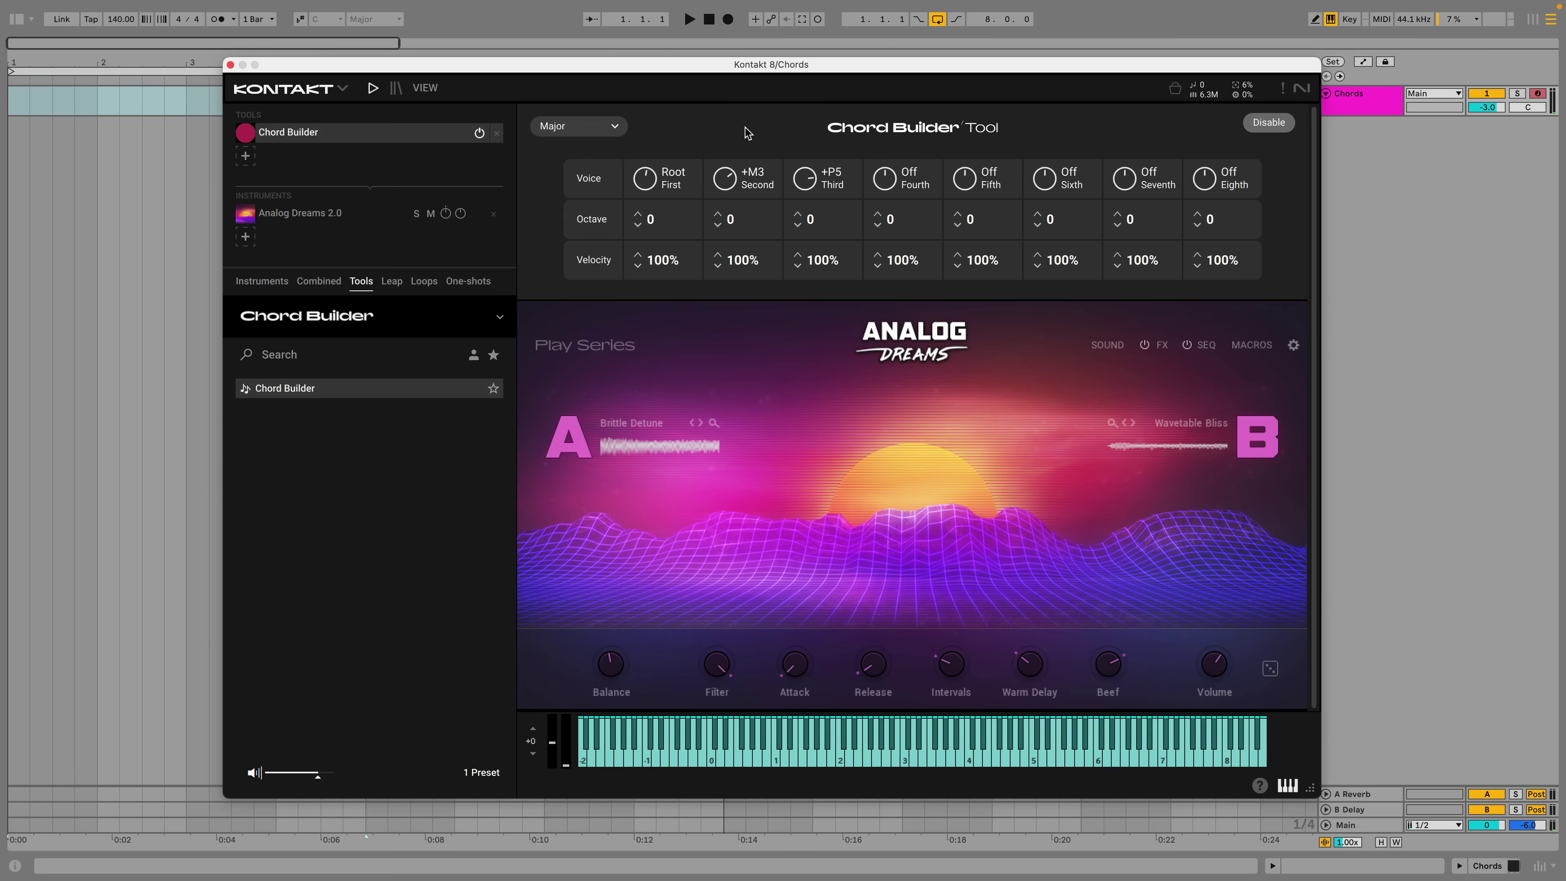
{"action": "left_click", "coordinate": [595, 127]}
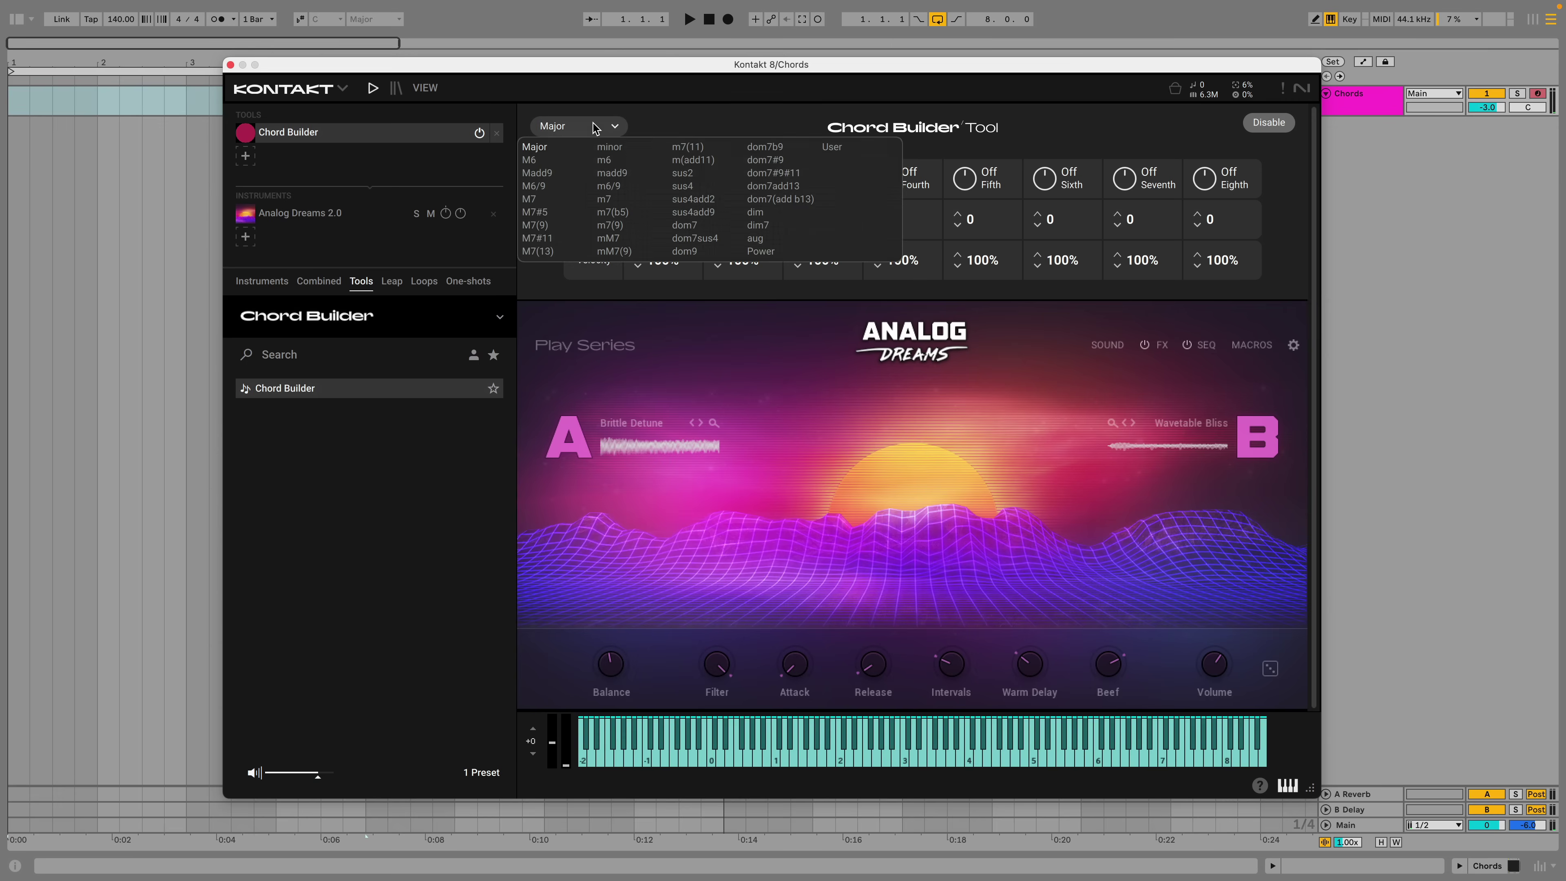
{"action": "left_click", "coordinate": [607, 199]}
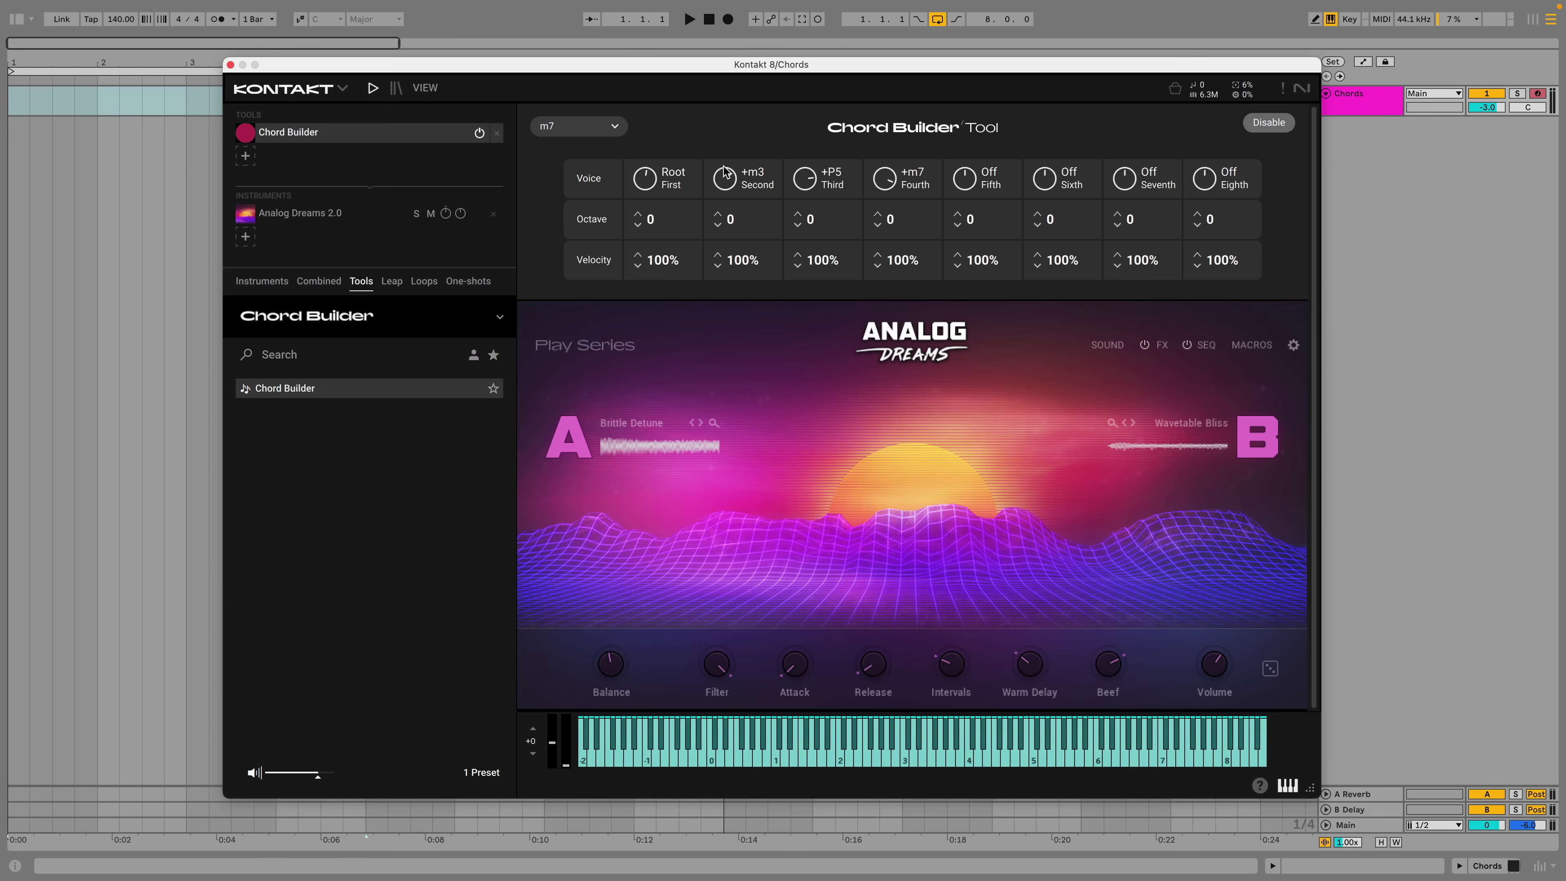
{"action": "left_click_drag", "start_coordinate": [725, 173], "coordinate": [746, 155]}
{"action": "left_click_drag", "start_coordinate": [733, 222], "coordinate": [734, 184]}
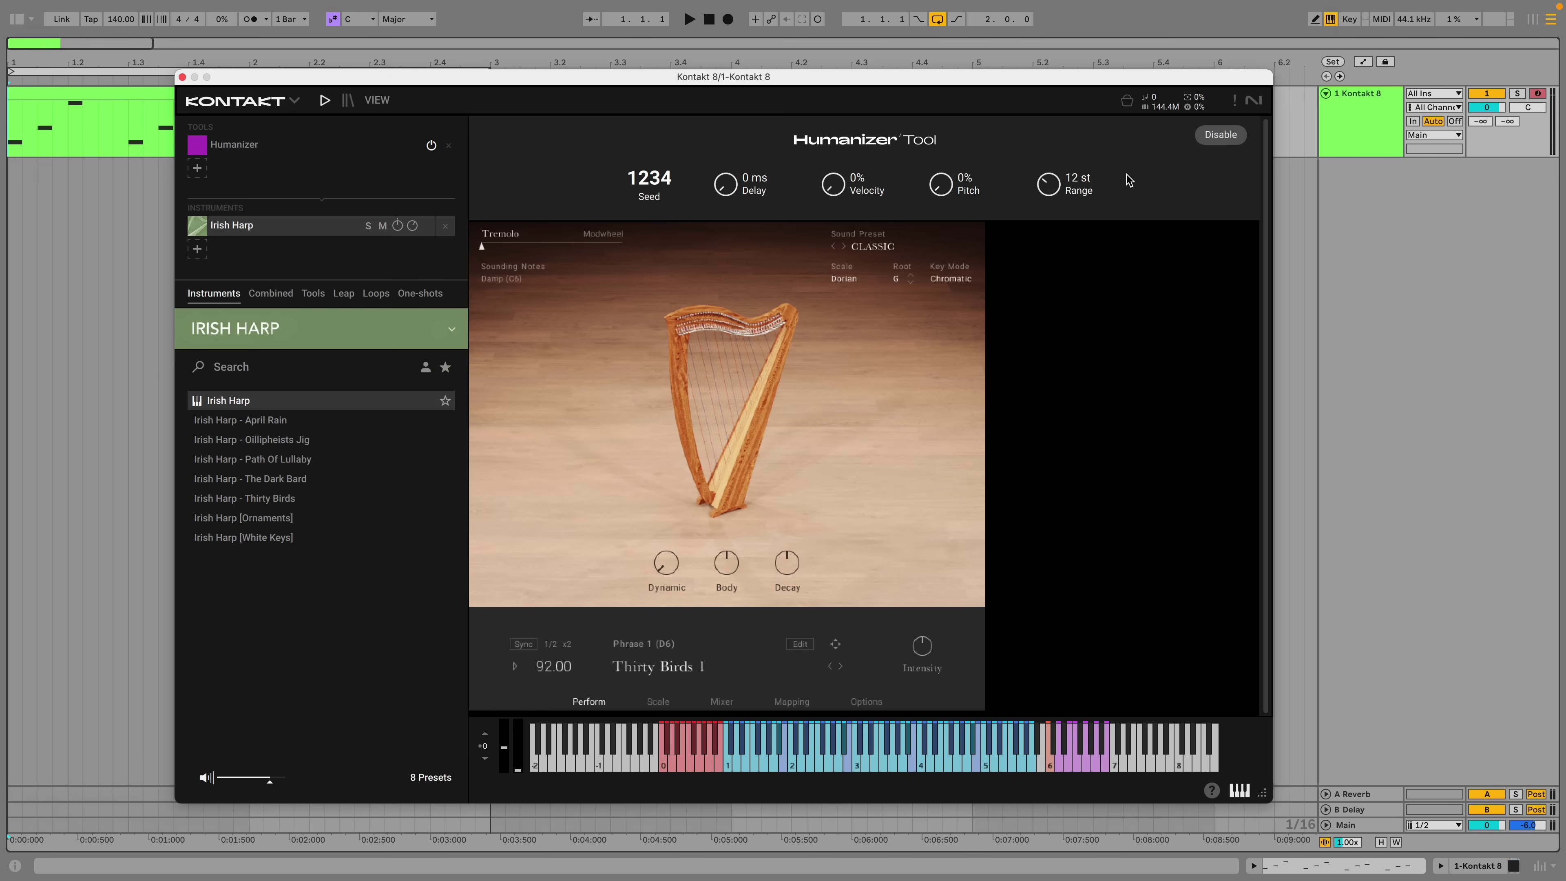
Step: Set the Irish Harp Humanizer's Velocity to 67% while auditioning the song playback
{"action": "key", "text": "space"}
{"action": "left_click_drag", "start_coordinate": [868, 179], "coordinate": [813, 71]}
{"action": "key", "text": "space"}
{"action": "key", "text": "space"}
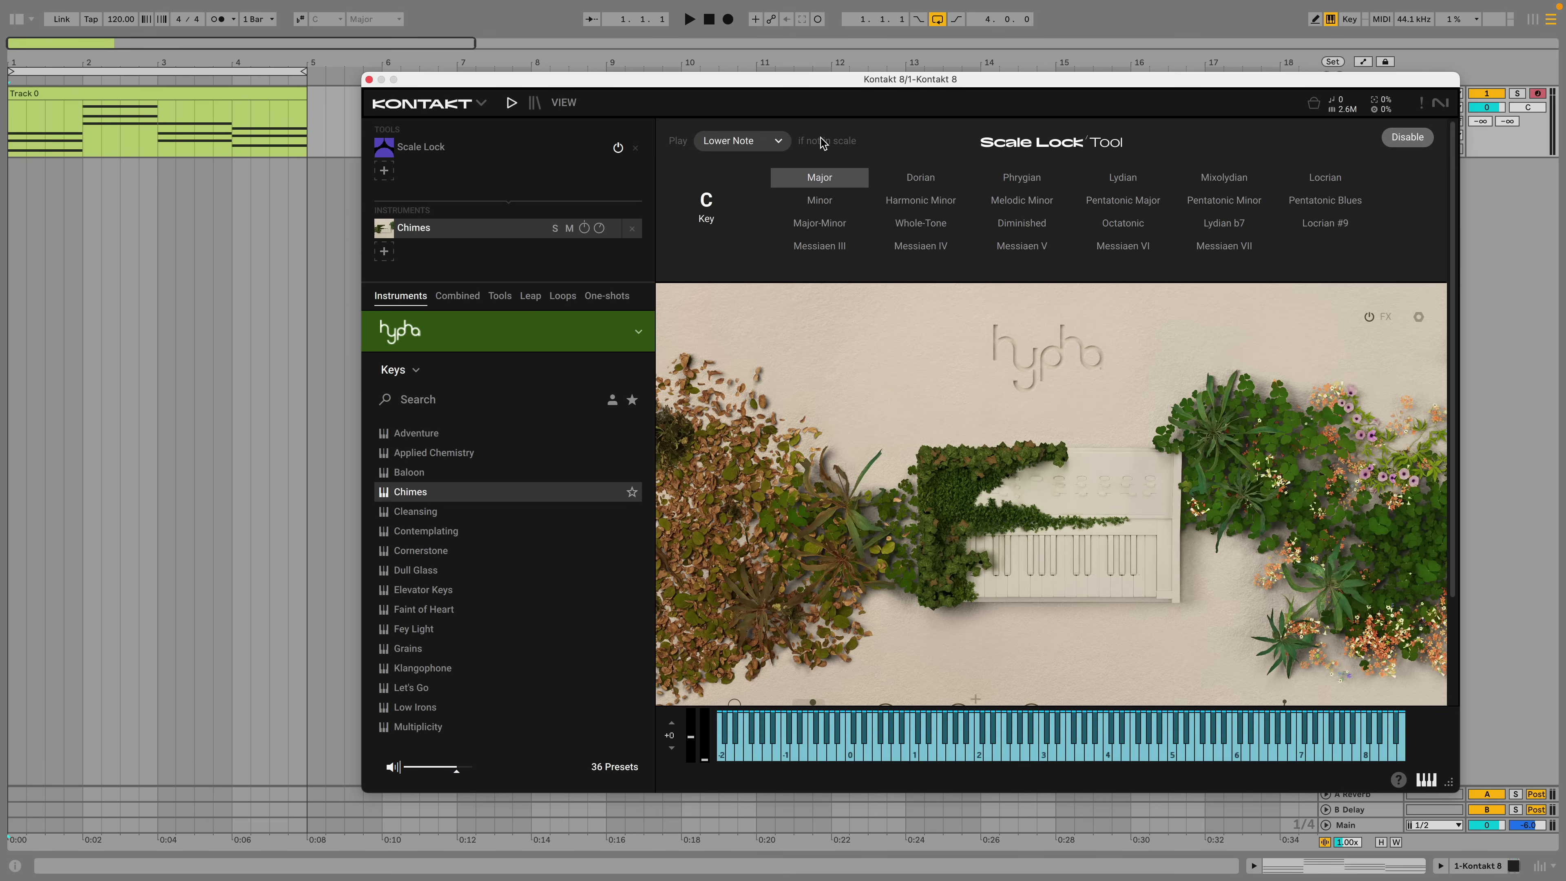
Step: Keep Lower Note for out-of-scale notes, then disable Scale Lock and play the chimes
{"action": "left_click", "coordinate": [771, 142]}
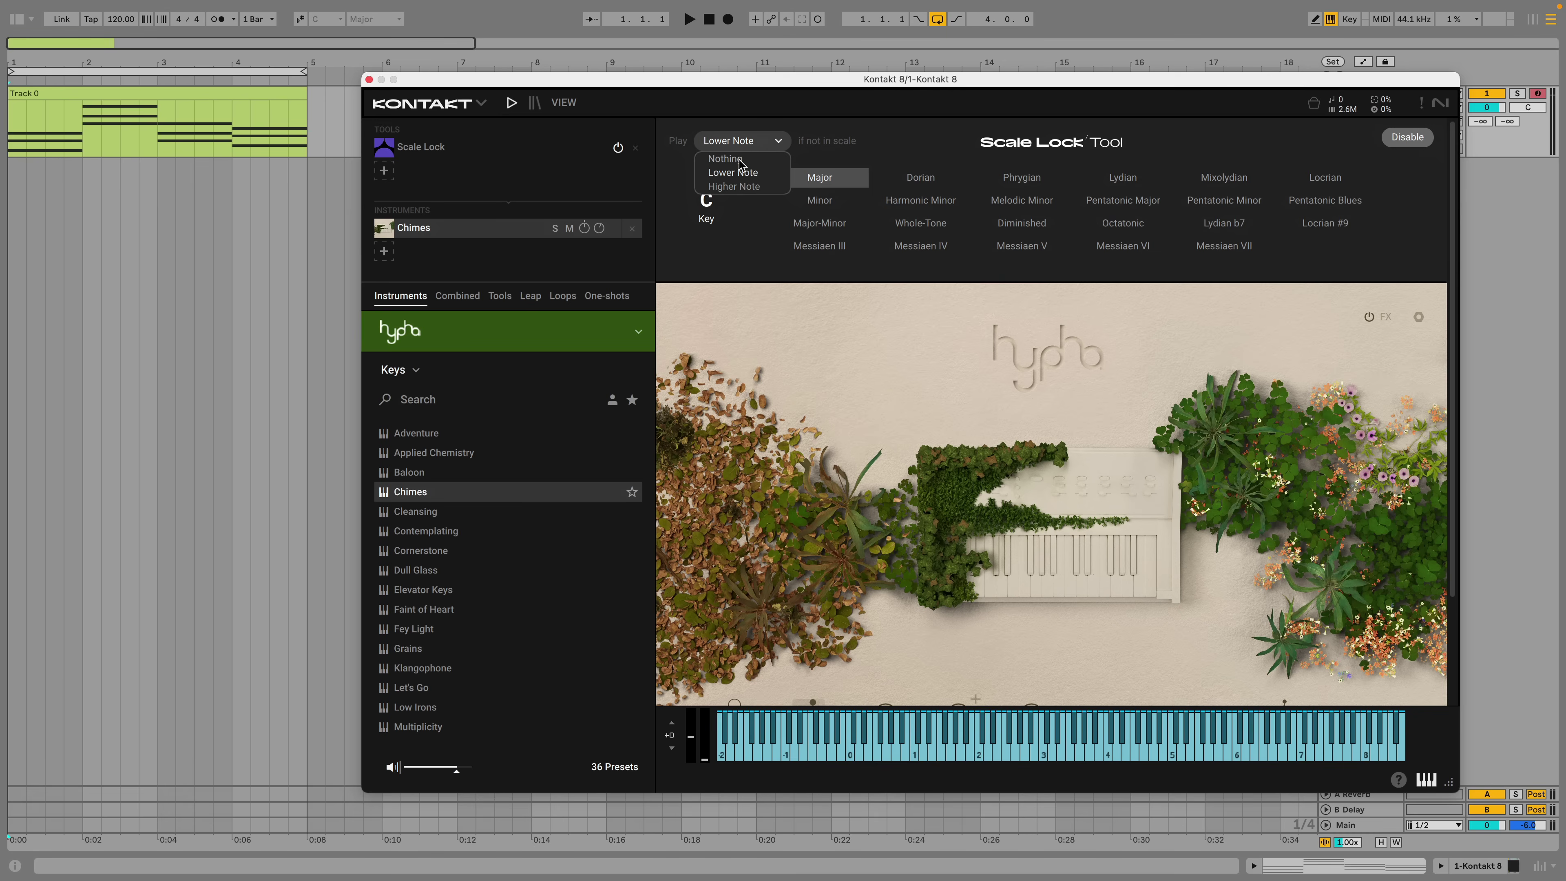
{"action": "left_click", "coordinate": [897, 140]}
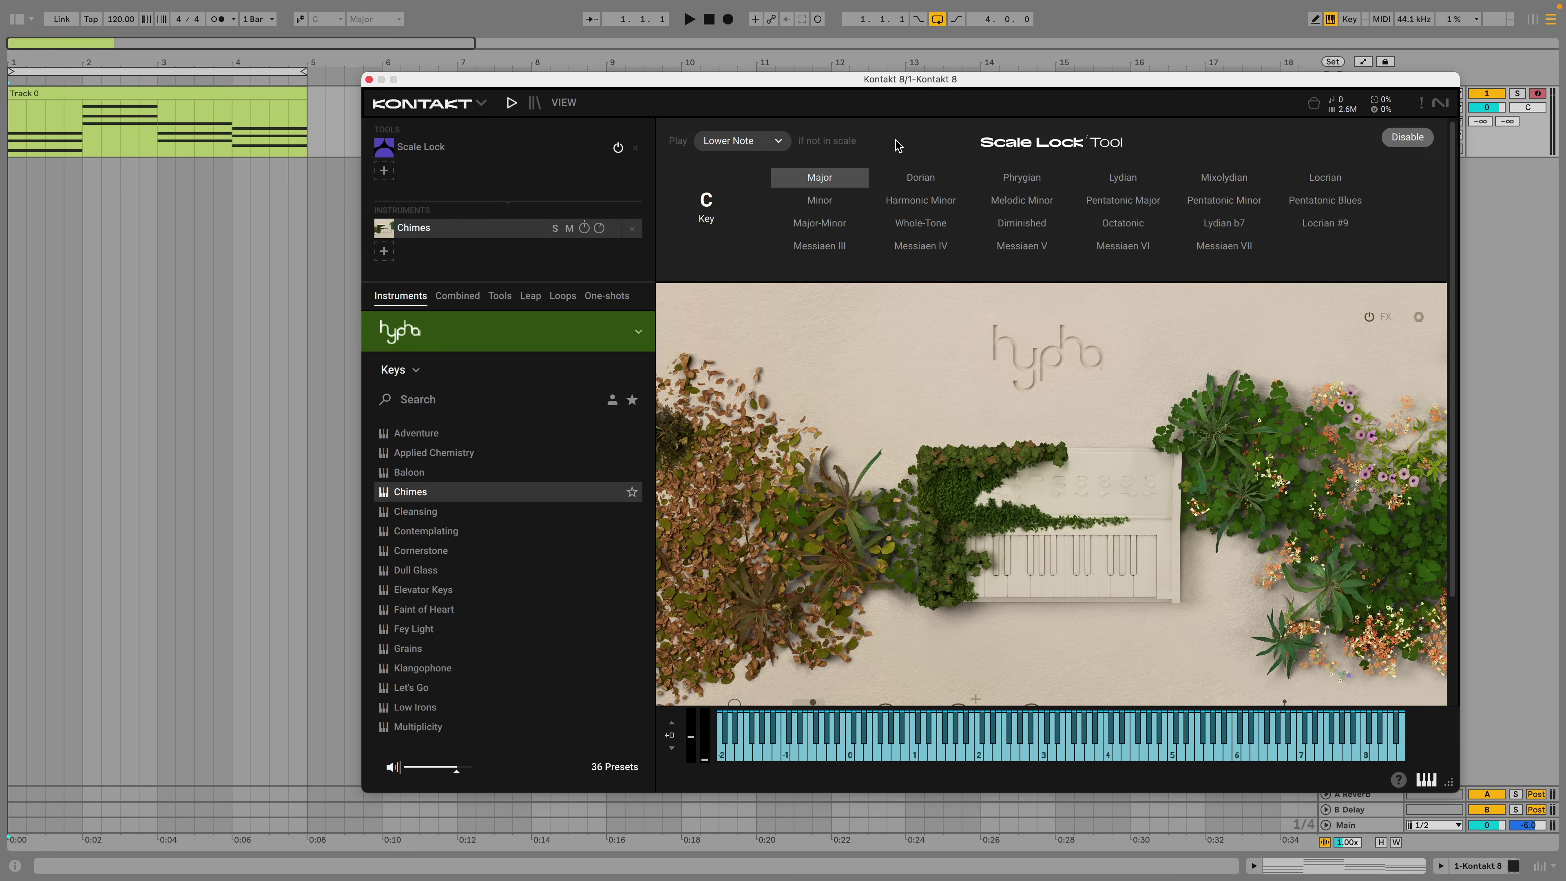
{"action": "left_click", "coordinate": [1408, 137]}
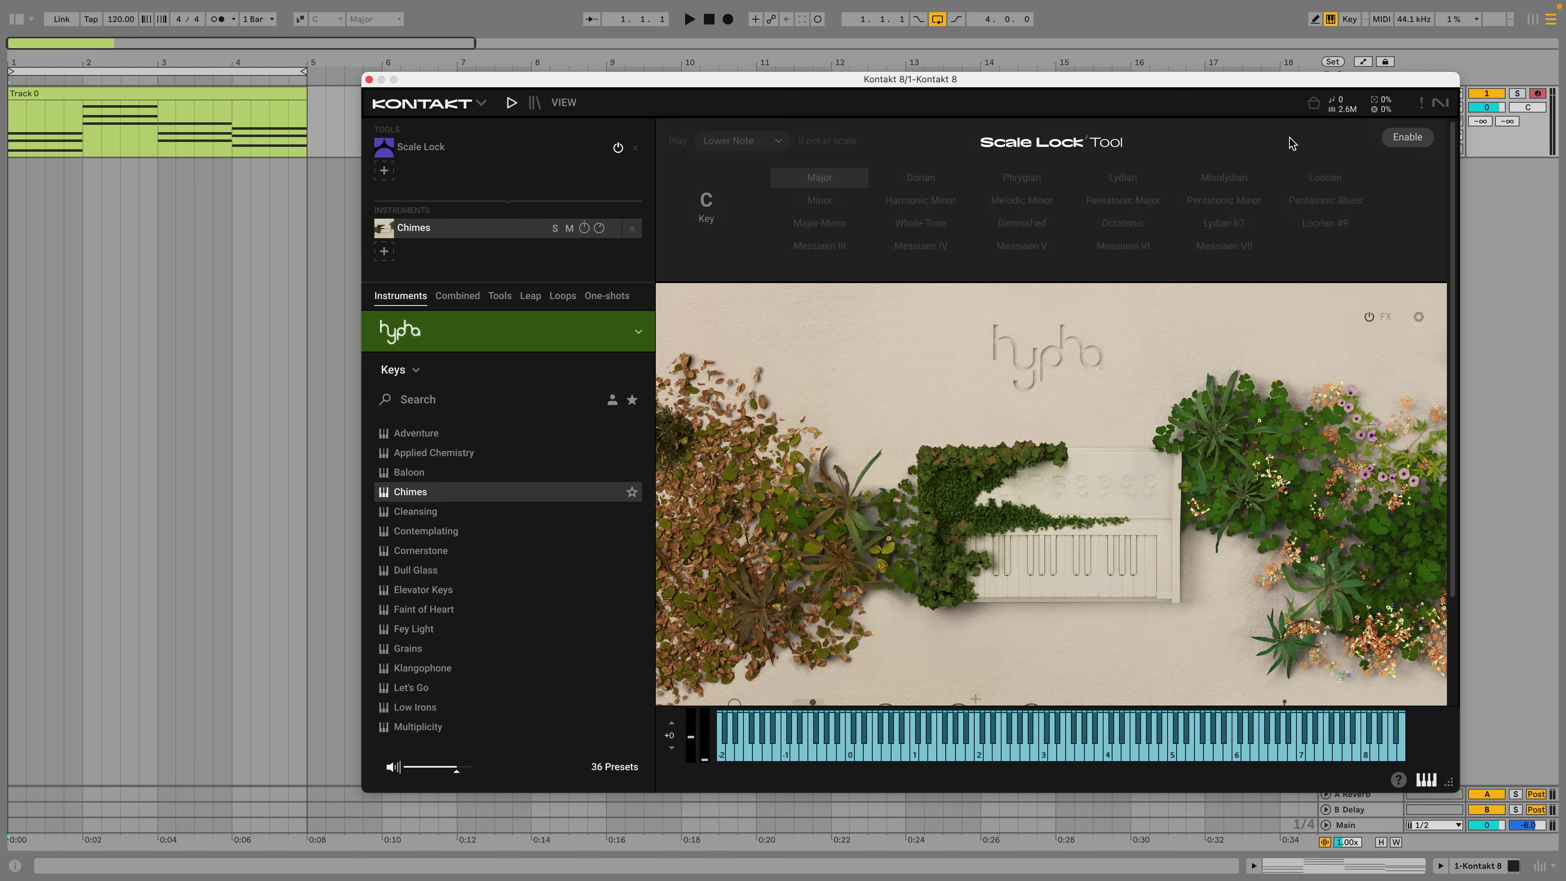
{"action": "key", "text": "space"}
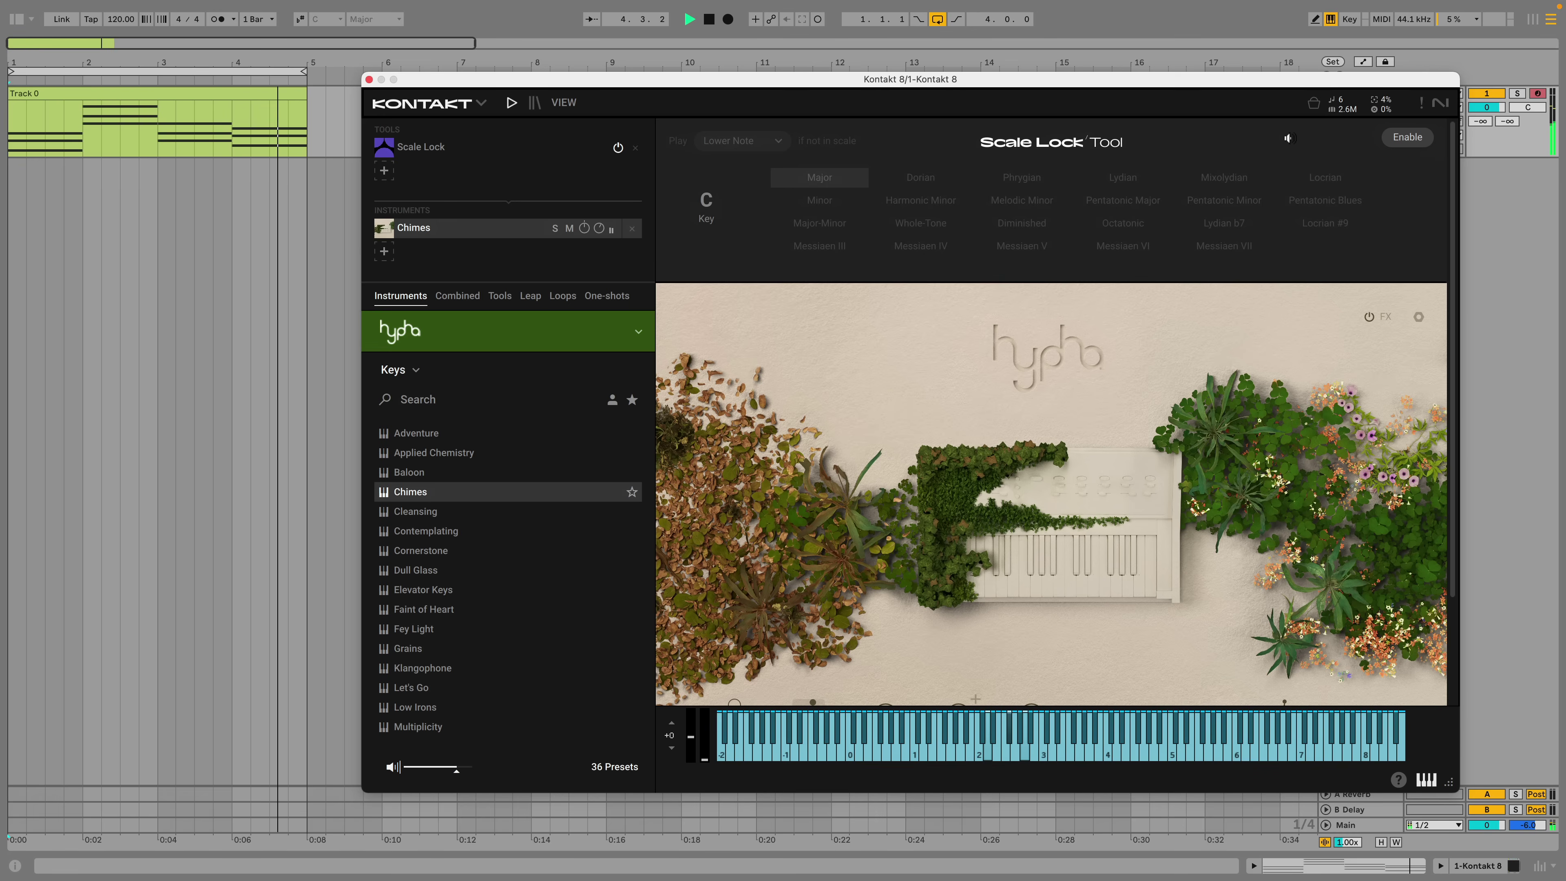
Step: Re-enable Scale Lock with the C Pentatonic Minor scale and stop playback
{"action": "left_click", "coordinate": [1399, 138]}
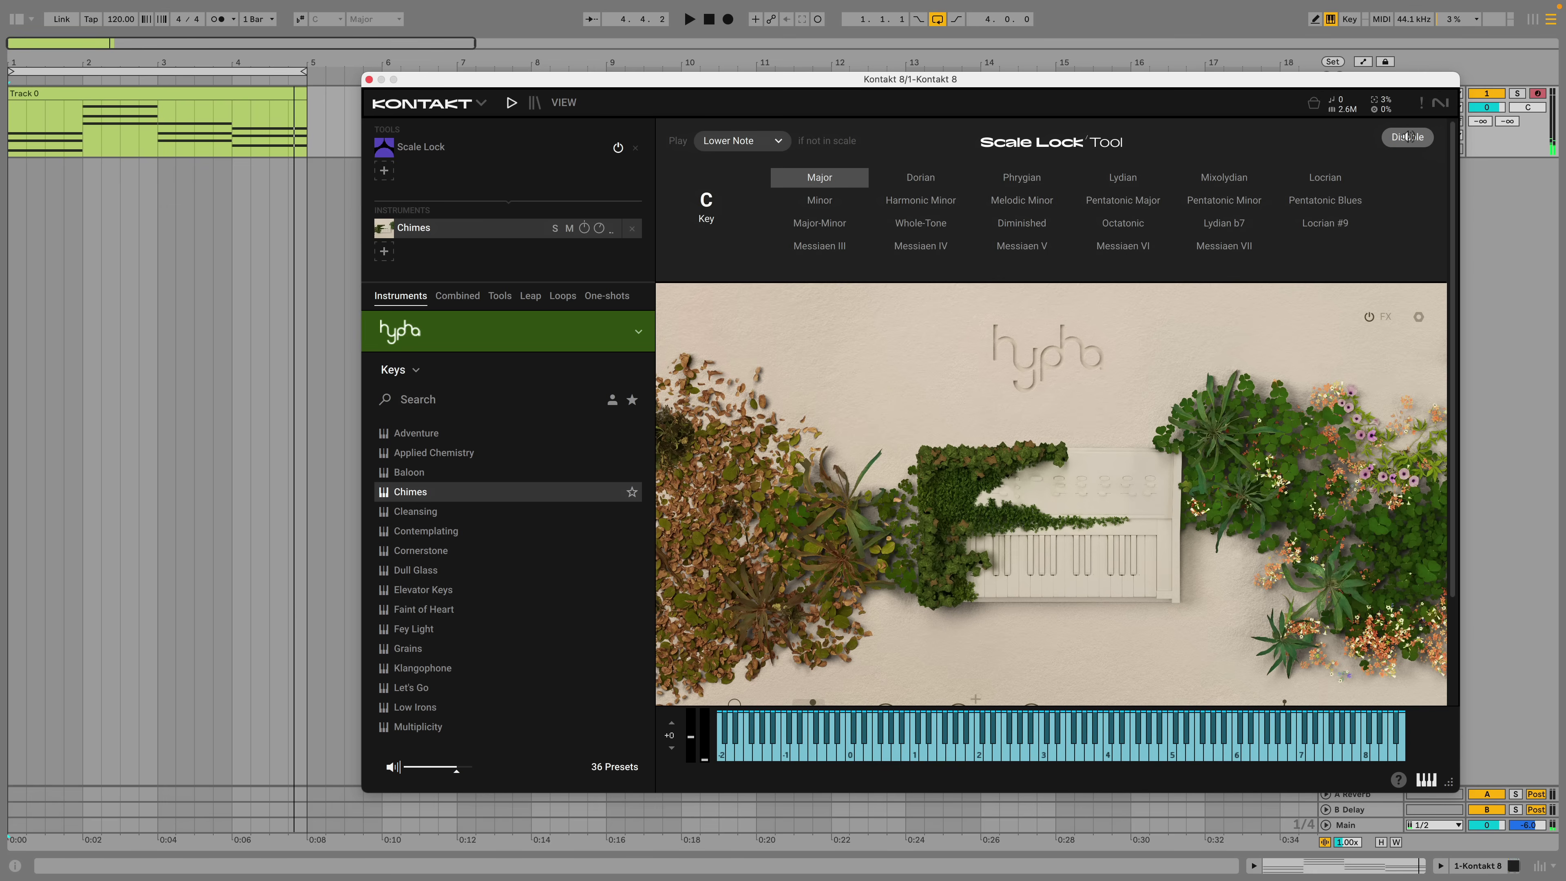
{"action": "left_click", "coordinate": [1255, 200]}
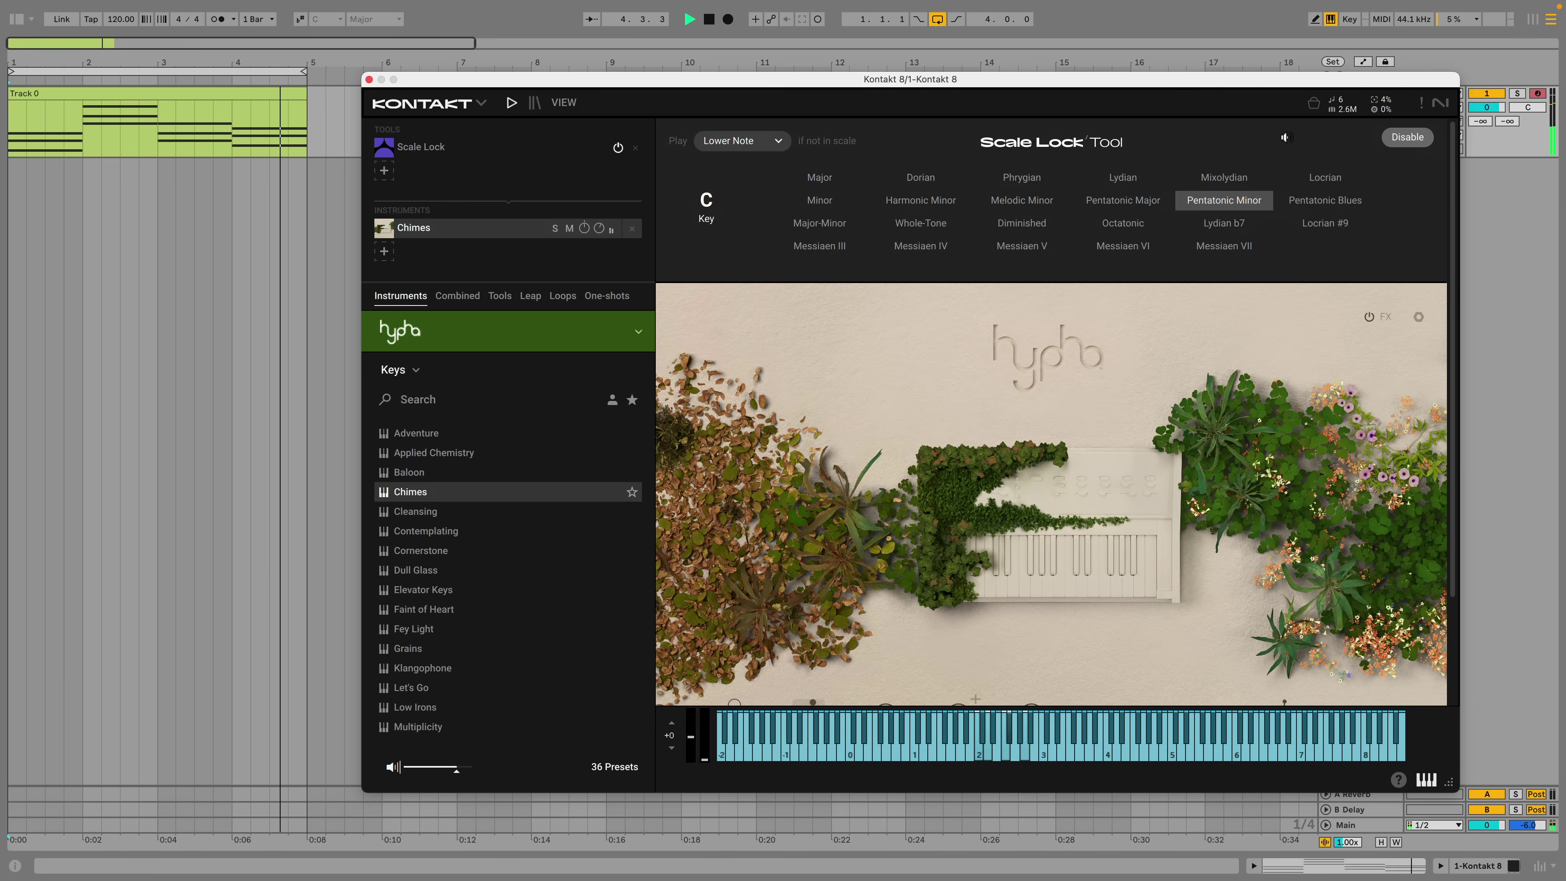
{"action": "key", "text": "space"}
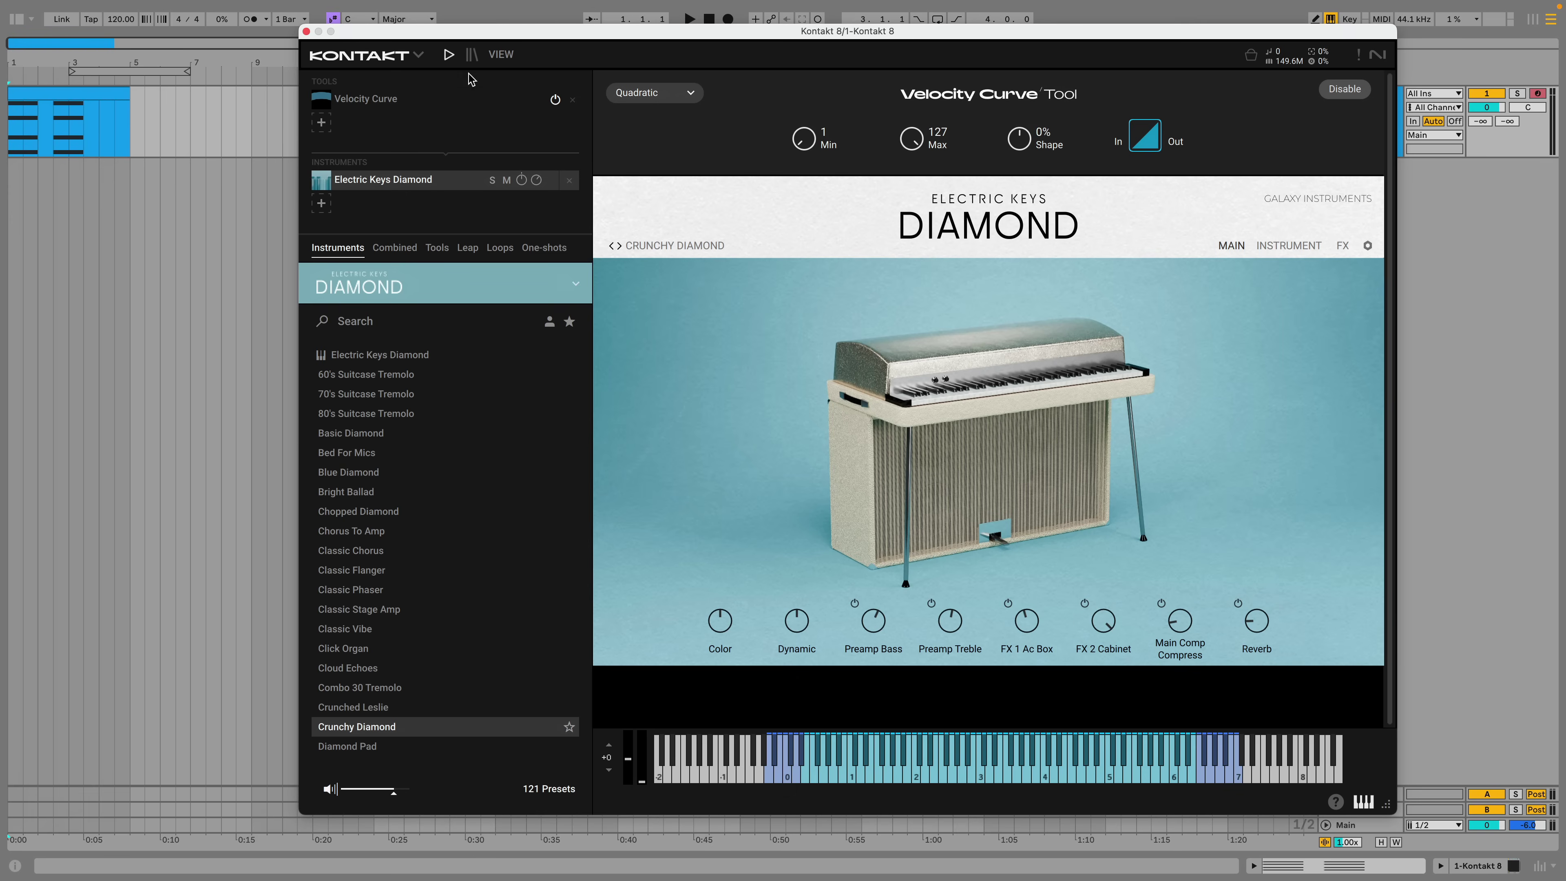
Step: Close the plugin windows and audition two clips from their piano roll views
{"action": "left_click", "coordinate": [307, 32]}
{"action": "double_click", "coordinate": [101, 93]}
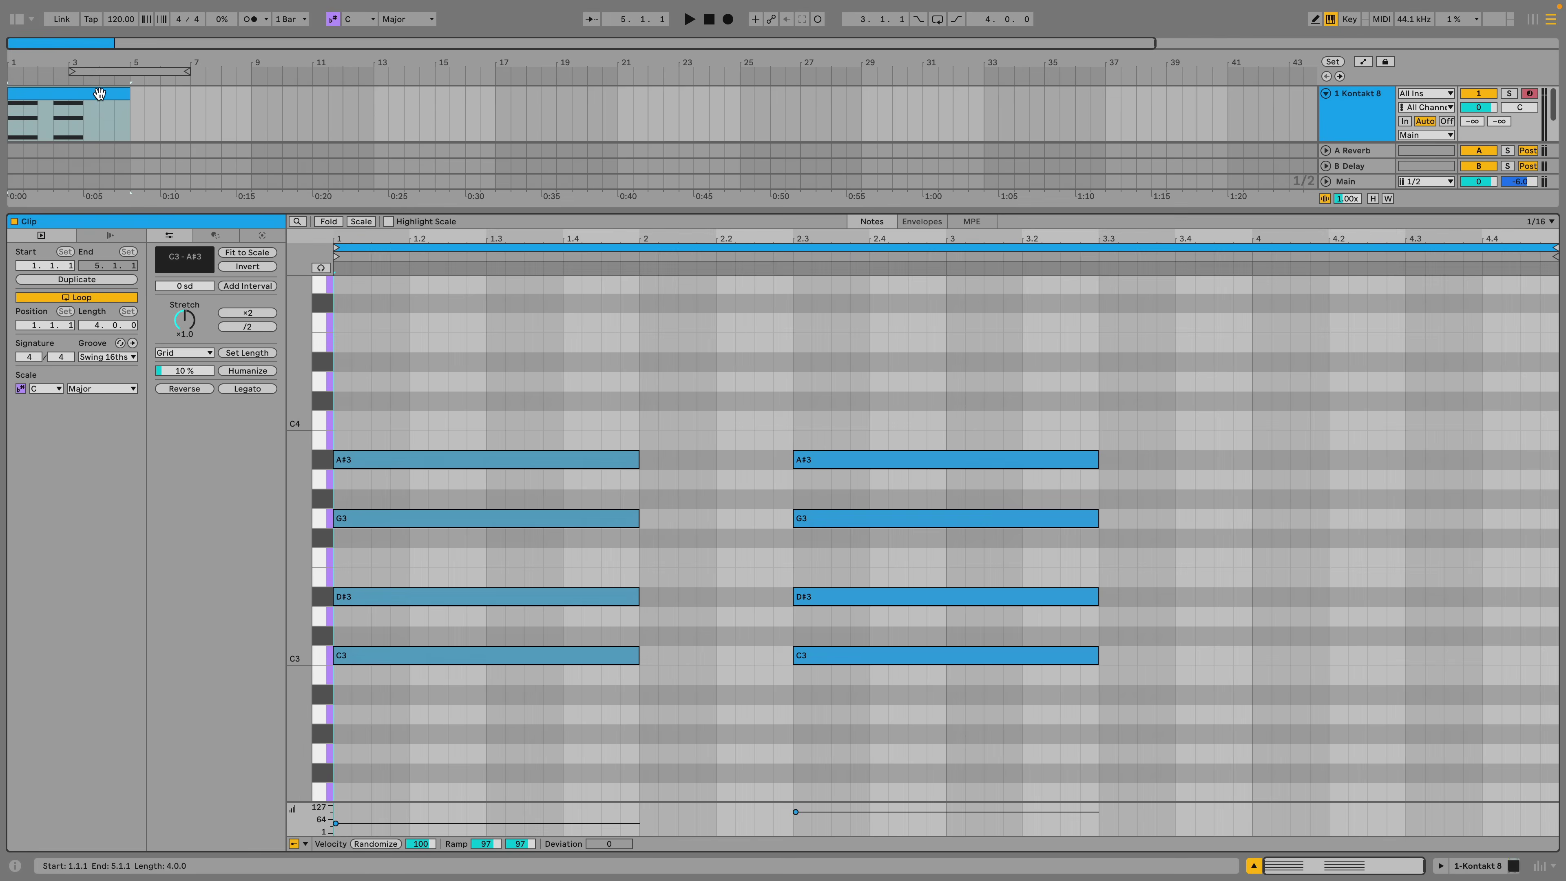
{"action": "key", "text": "space"}
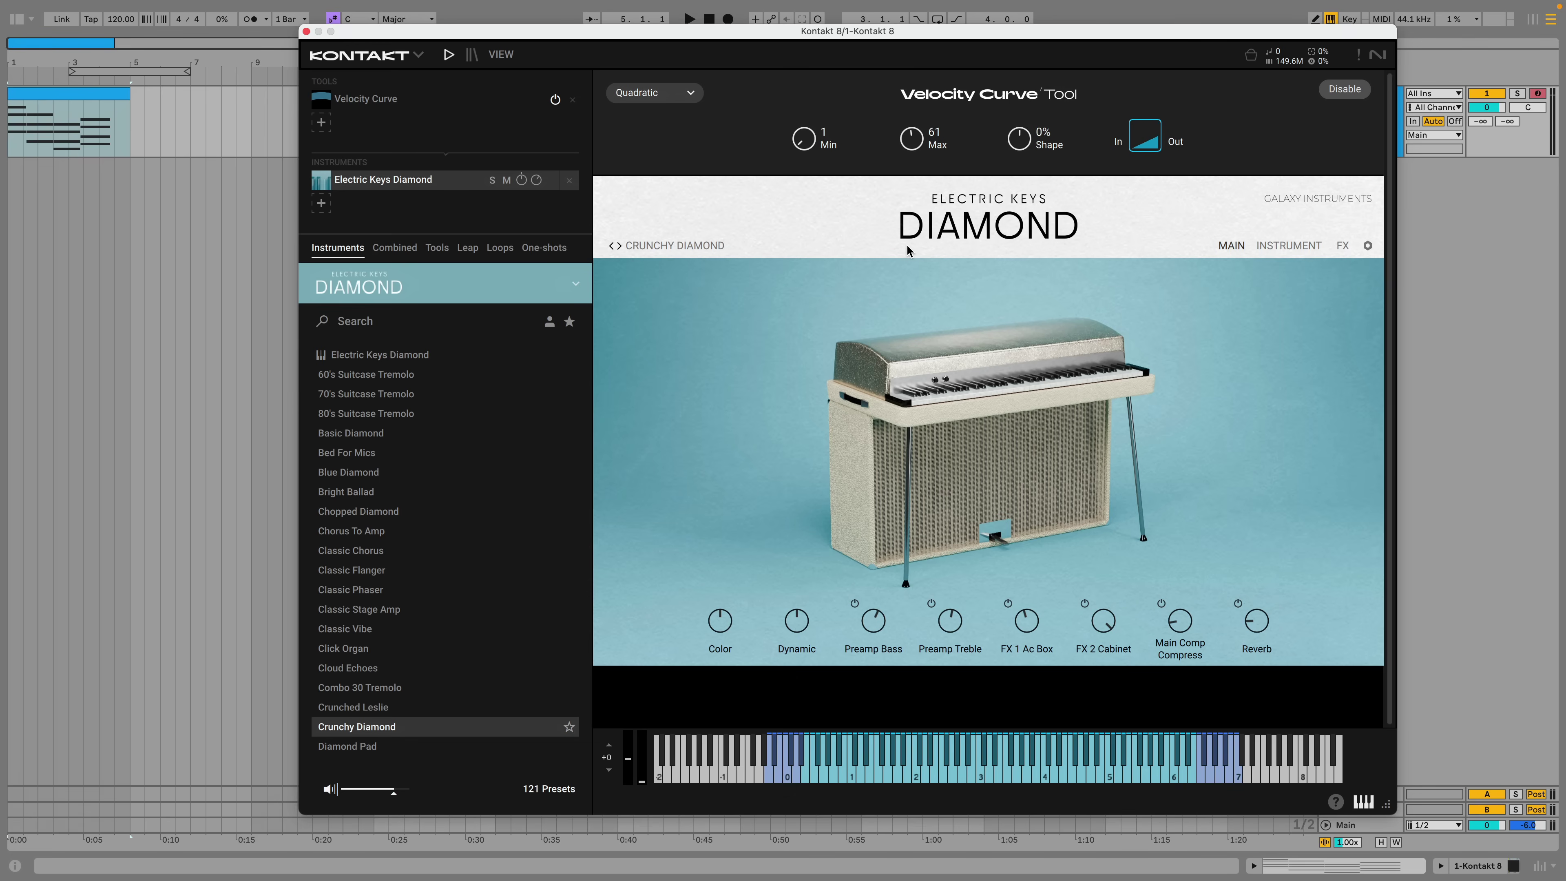
{"action": "left_click", "coordinate": [306, 31]}
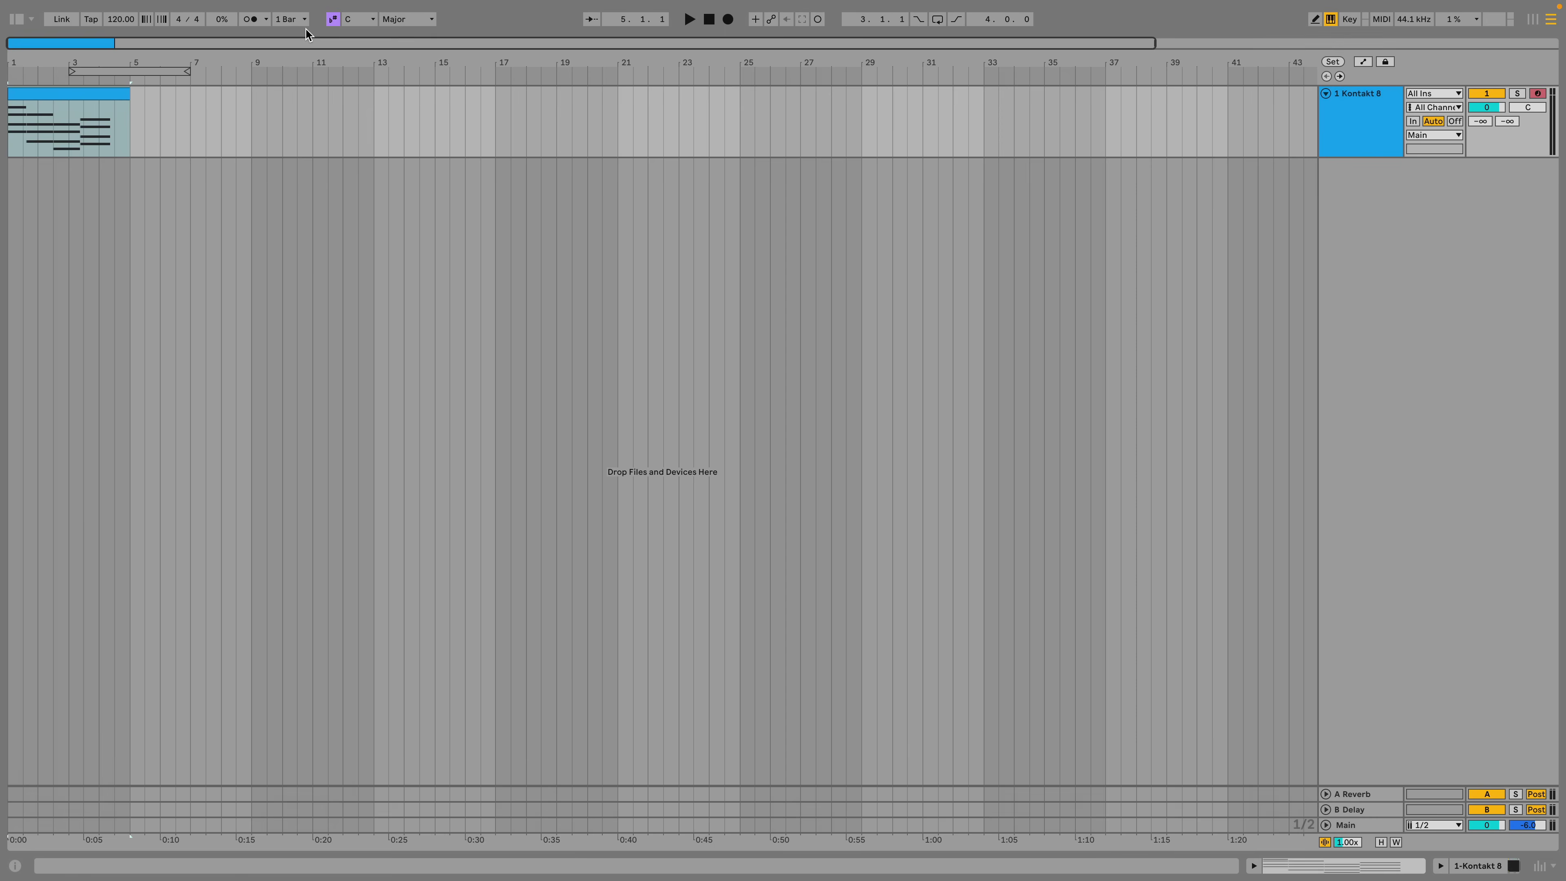
{"action": "double_click", "coordinate": [71, 97]}
{"action": "key", "text": "space"}
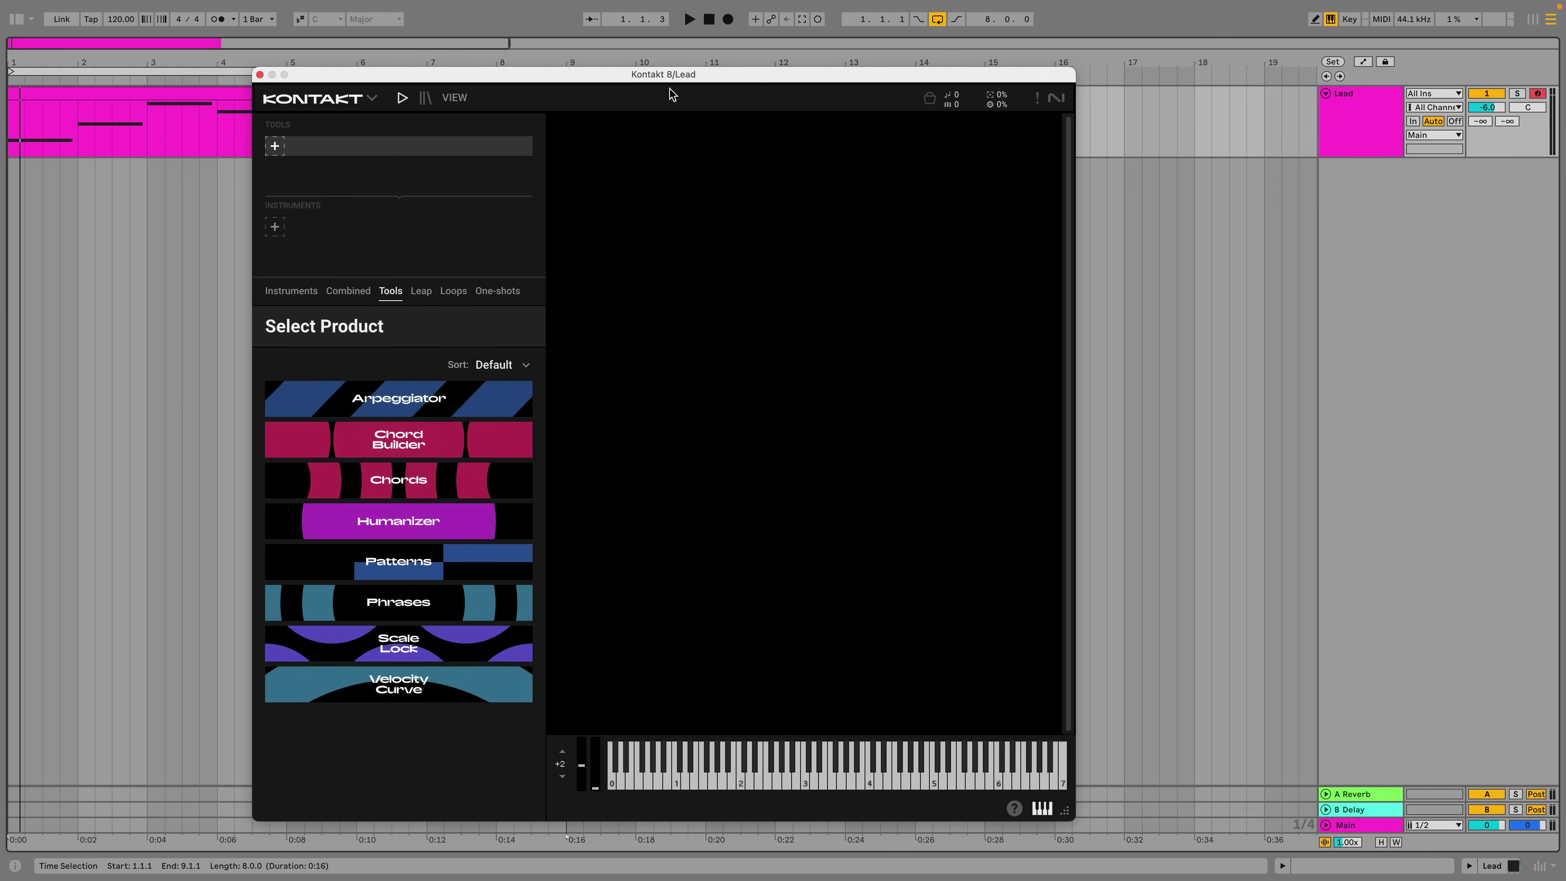
Step: Load the Arpeggiator preset, then add the Chord Builder preset into a new Tools slot
{"action": "left_click", "coordinate": [406, 398]}
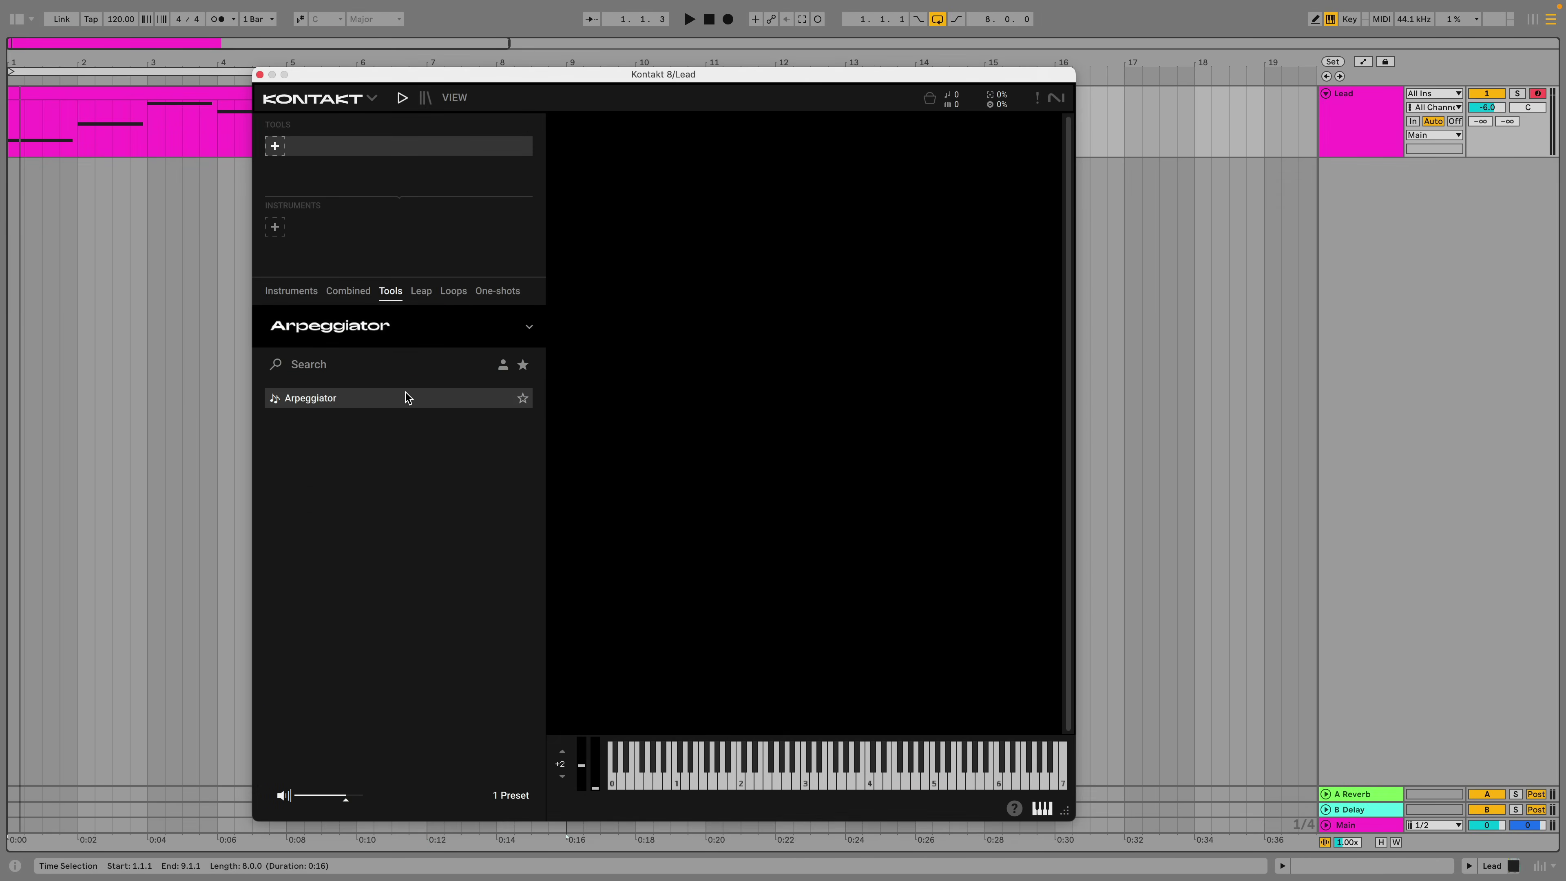
{"action": "double_click", "coordinate": [372, 399]}
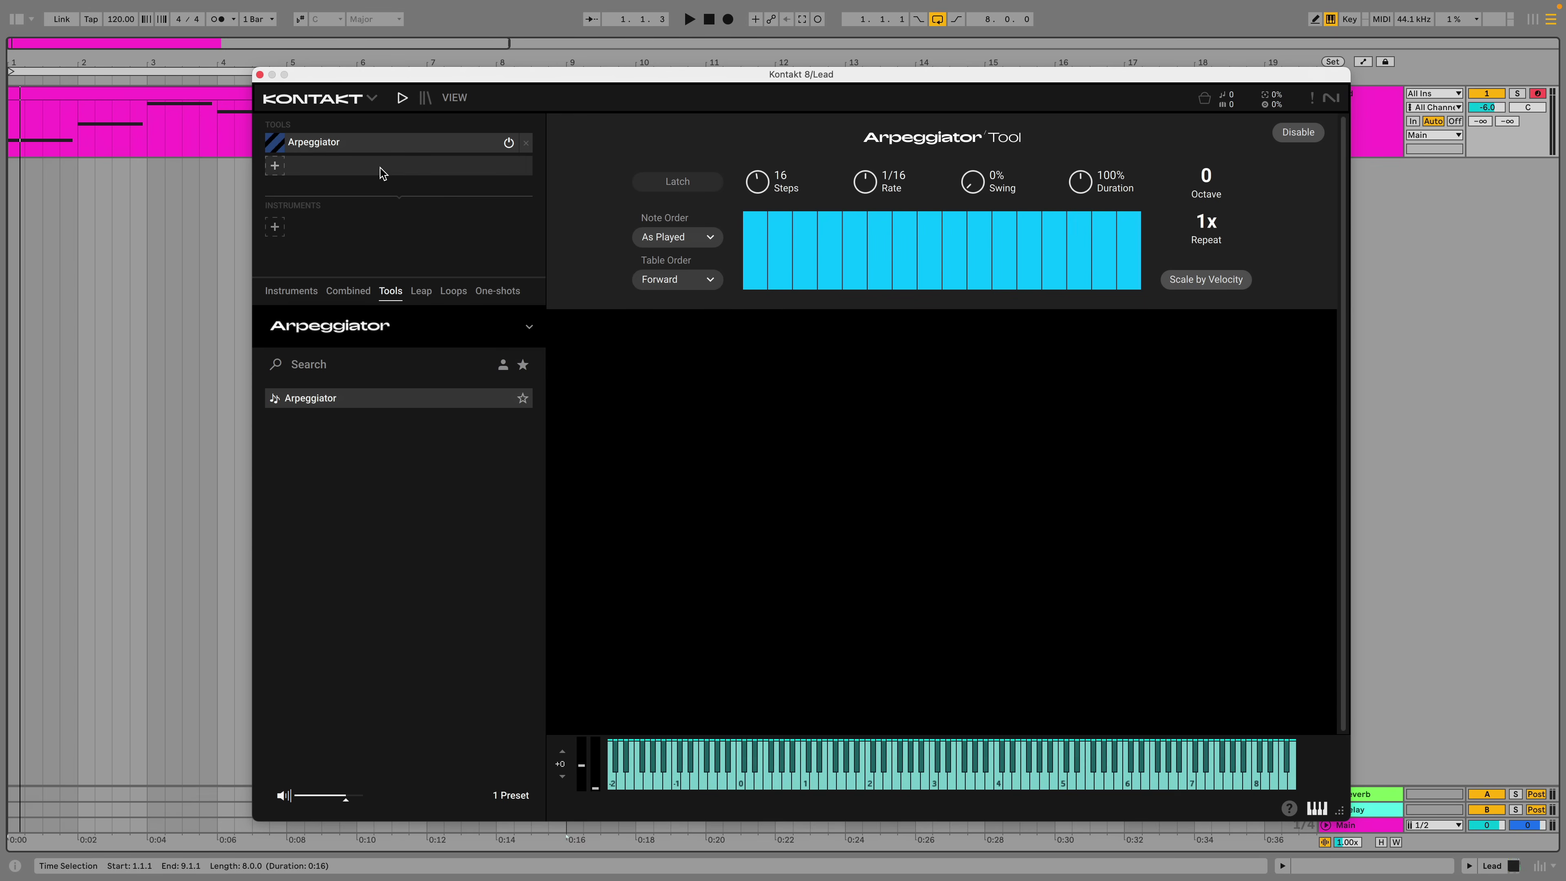
{"action": "left_click", "coordinate": [380, 167]}
{"action": "left_click", "coordinate": [385, 435]}
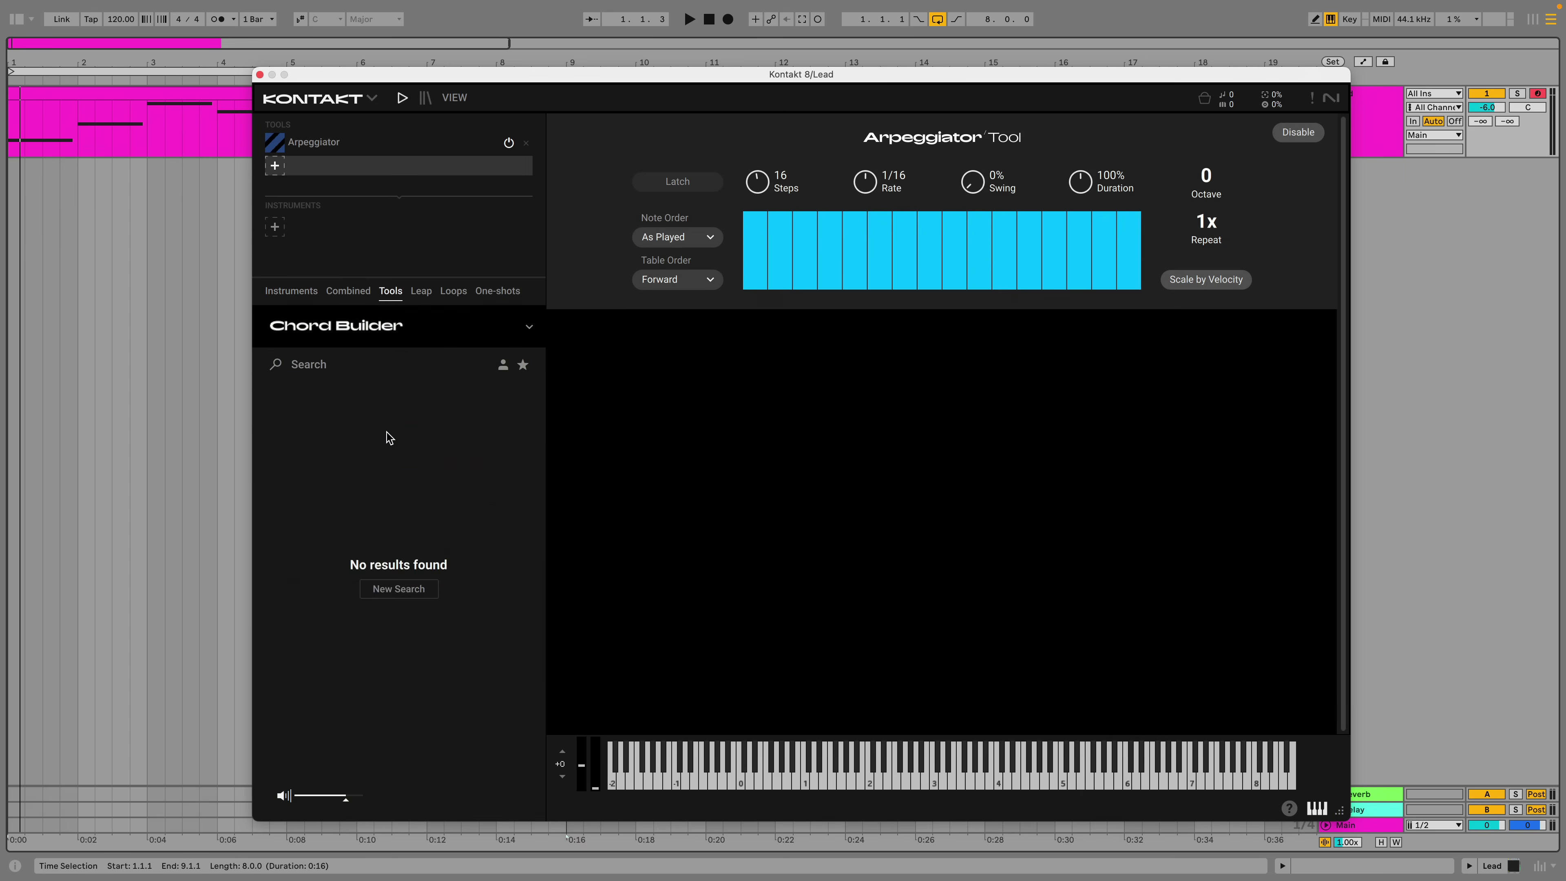
{"action": "double_click", "coordinate": [328, 400]}
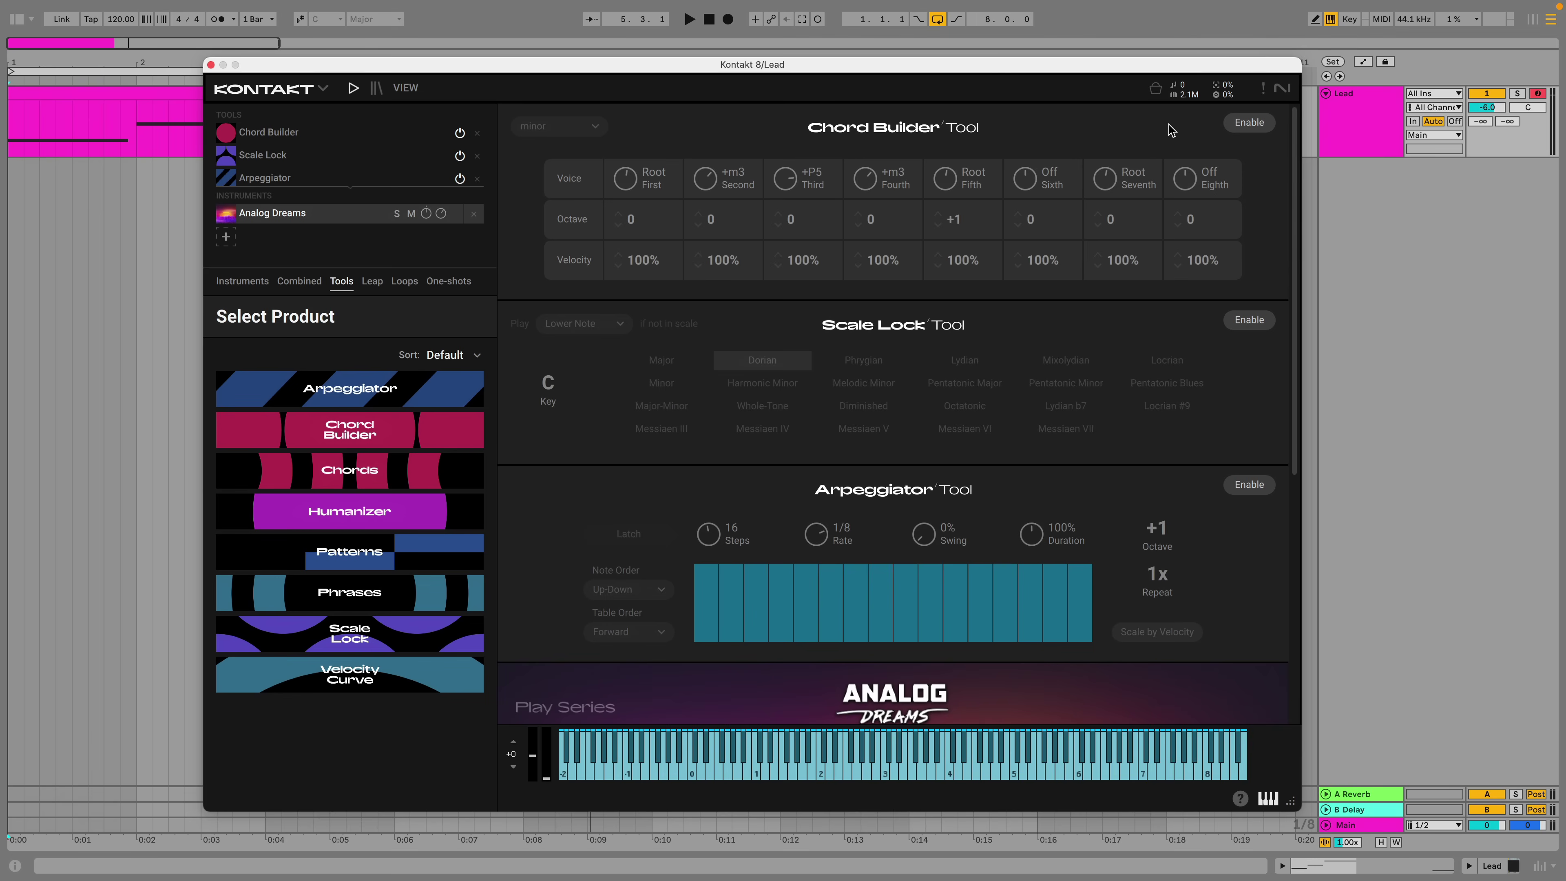
Step: Switch on Chord Builder, Scale Lock and Arpeggiator on the Lead patch, then play
{"action": "left_click", "coordinate": [1234, 125]}
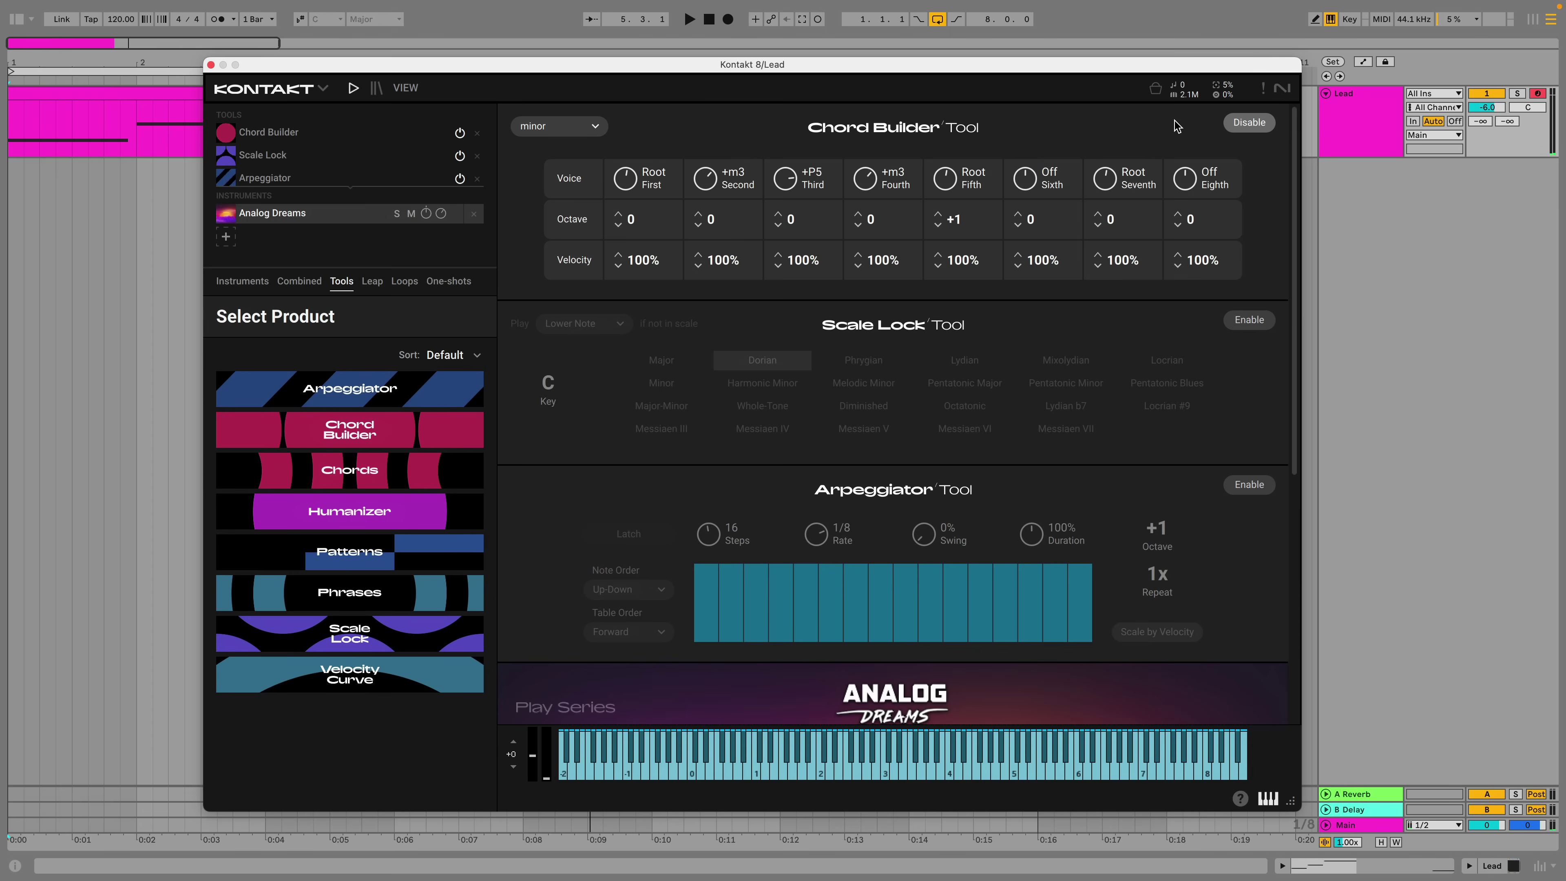
{"action": "left_click", "coordinate": [1235, 320]}
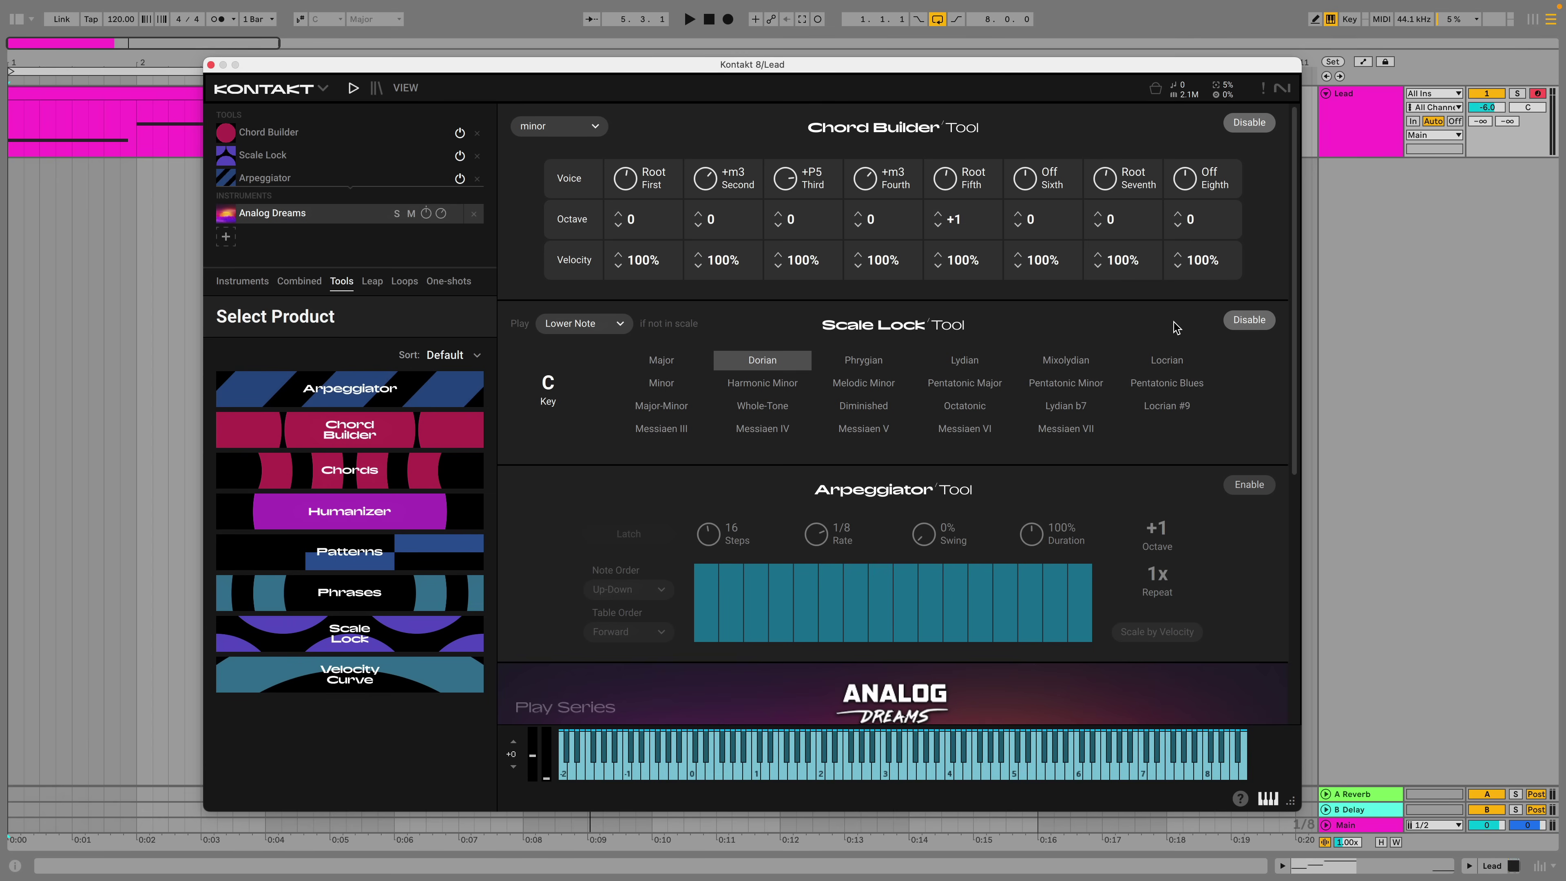
{"action": "left_click", "coordinate": [1244, 486]}
{"action": "key", "text": "space"}
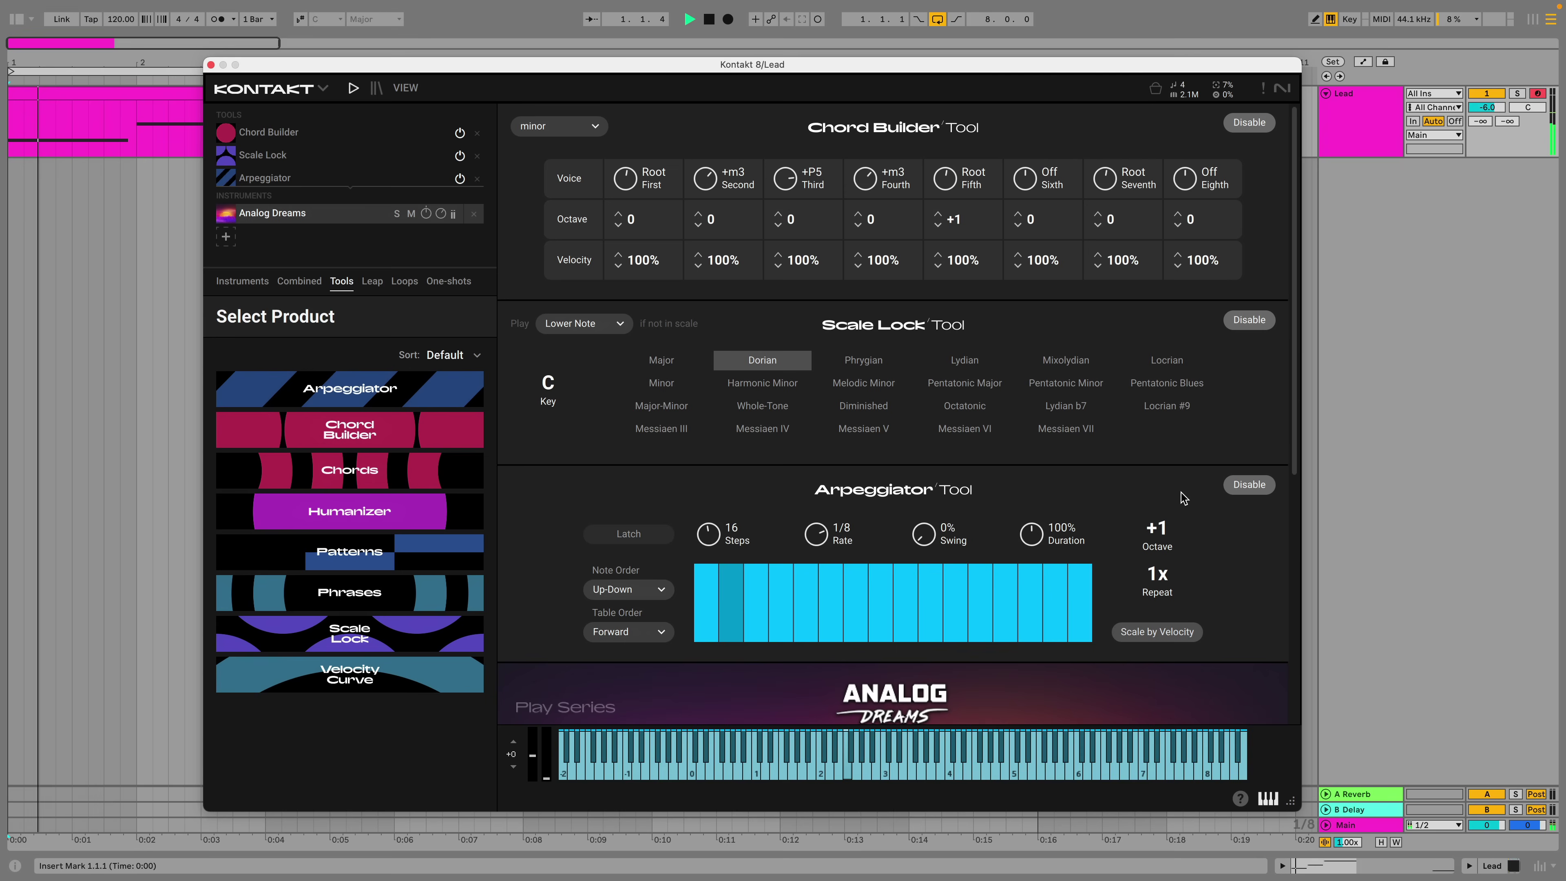